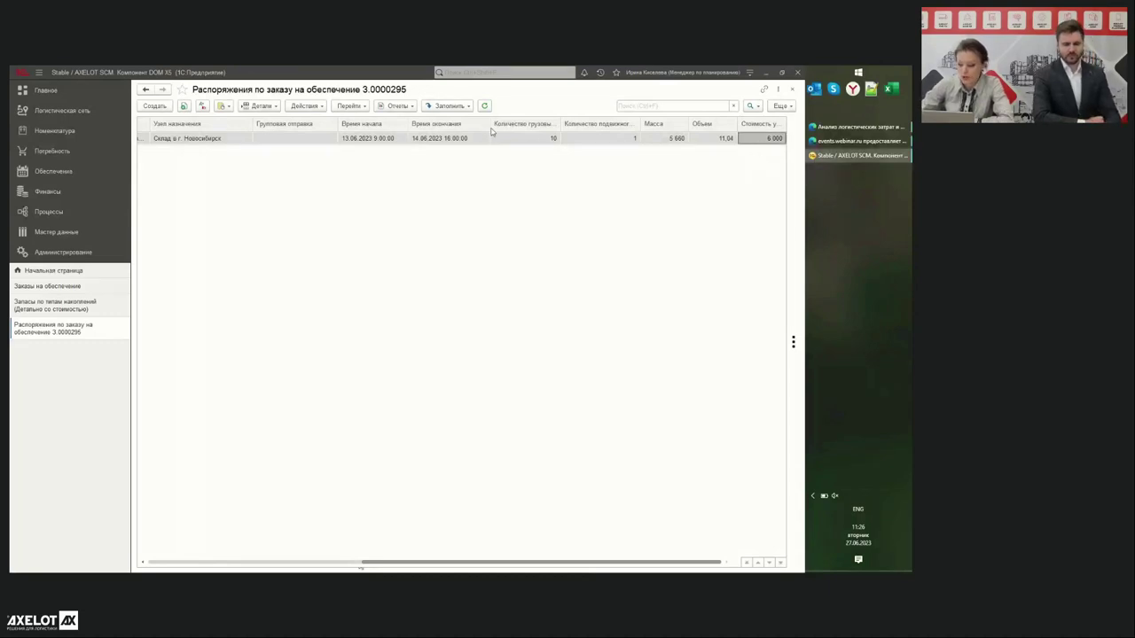
Step: Open the list of распоряжения for the customer sales order (Заказ на продажу от покупателя) from the supply orders
{"action": "left_click", "coordinate": [550, 140]}
{"action": "left_click_drag", "start_coordinate": [541, 562], "coordinate": [326, 562]}
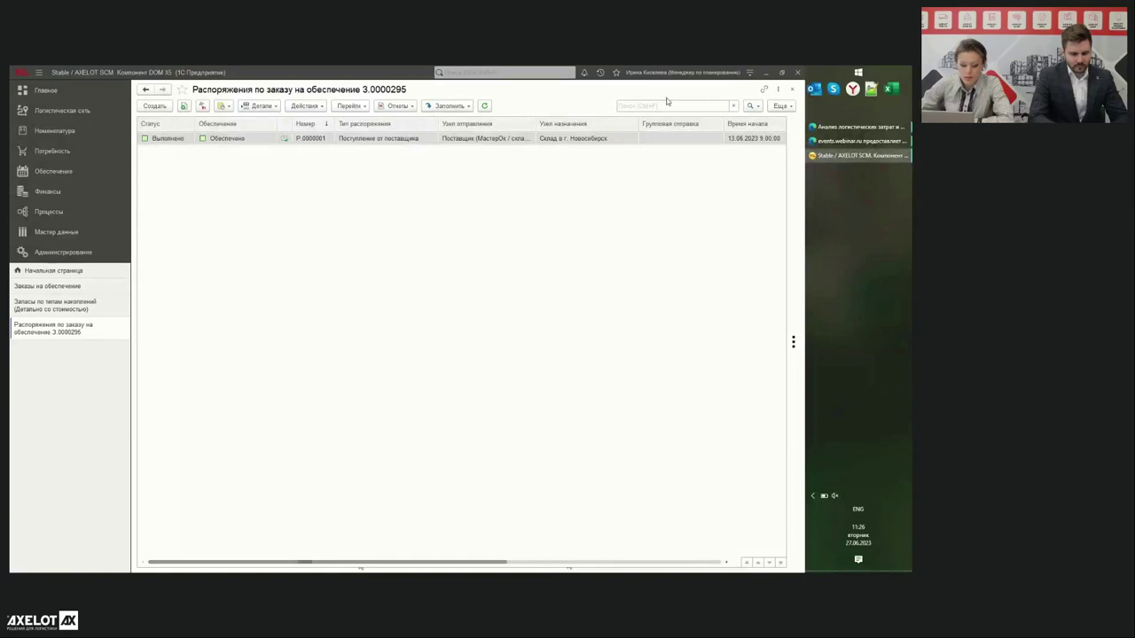
{"action": "left_click", "coordinate": [82, 286]}
{"action": "left_click", "coordinate": [197, 169]}
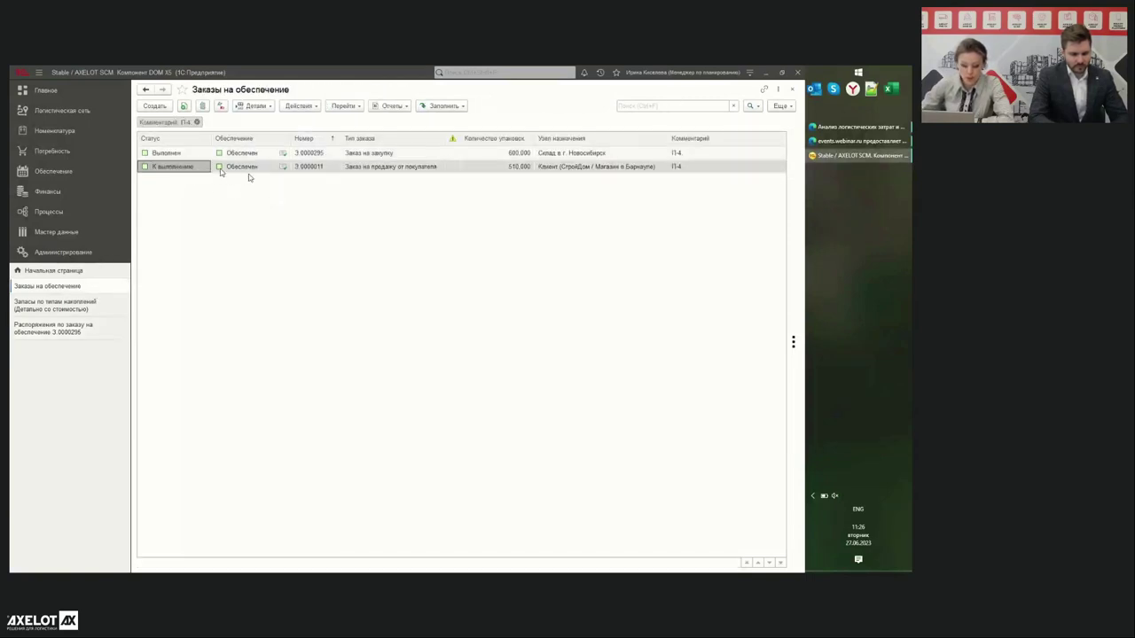
{"action": "left_click", "coordinate": [344, 105]}
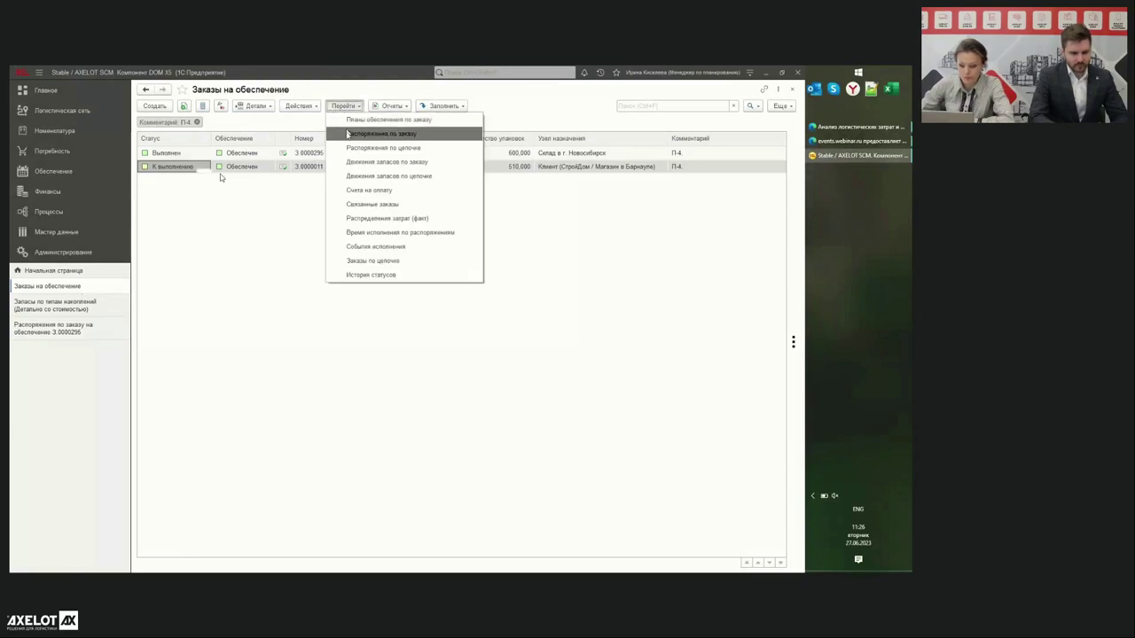
{"action": "left_click", "coordinate": [347, 133]}
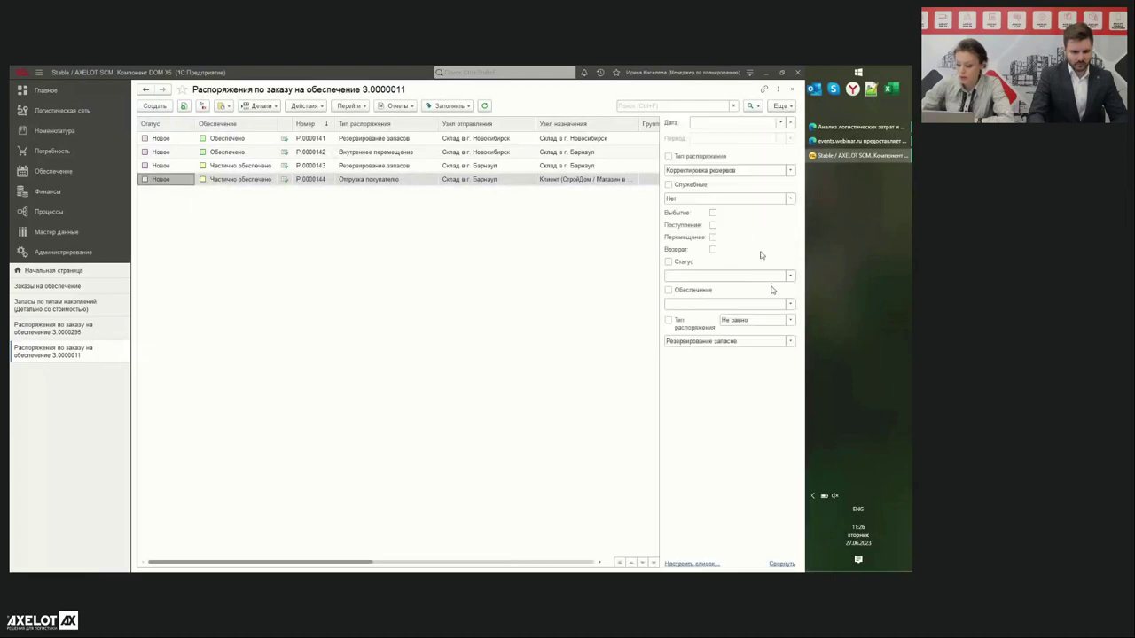
Step: Filter the распоряжения by Служебные = Нет, hide the filter settings and select the Внутреннее перемещение row
{"action": "left_click", "coordinate": [669, 185]}
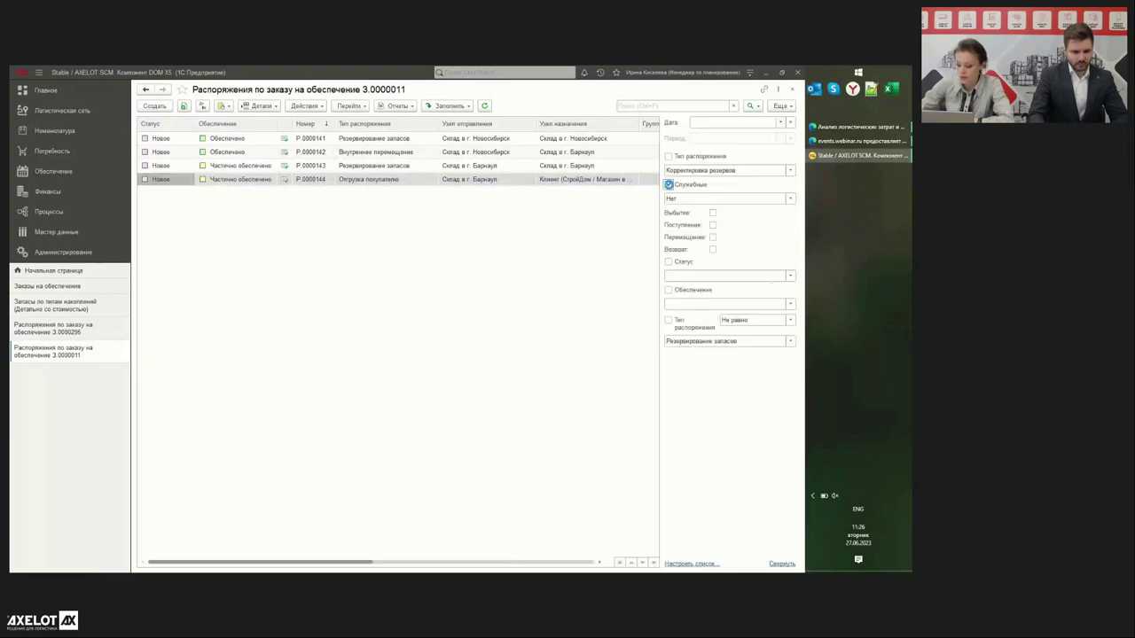
{"action": "left_click", "coordinate": [782, 565]}
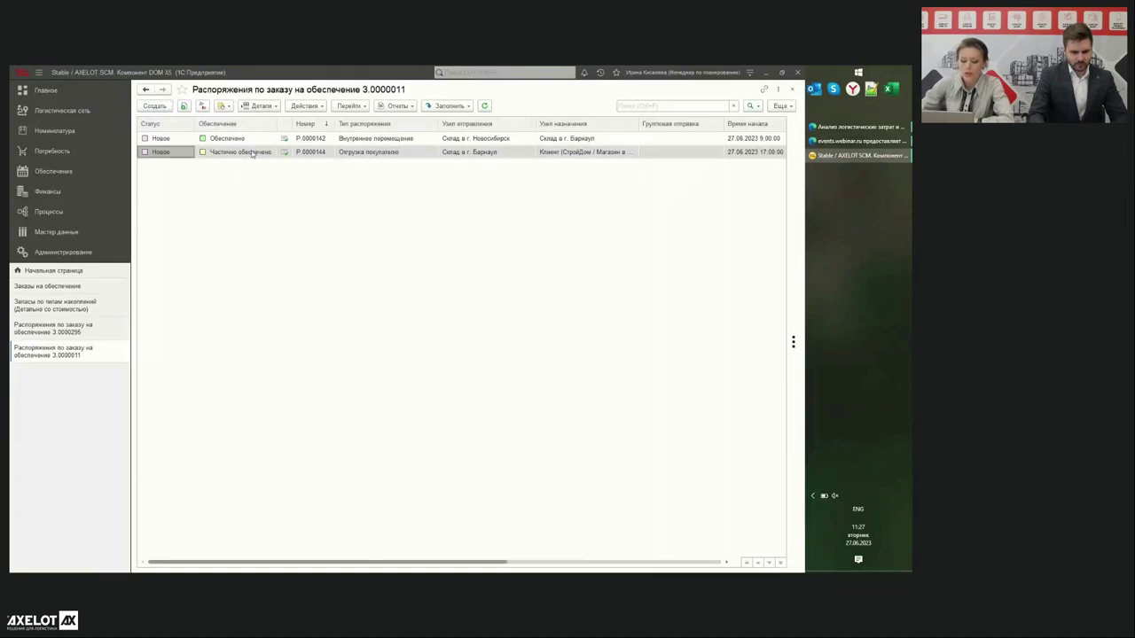
{"action": "left_click", "coordinate": [367, 140]}
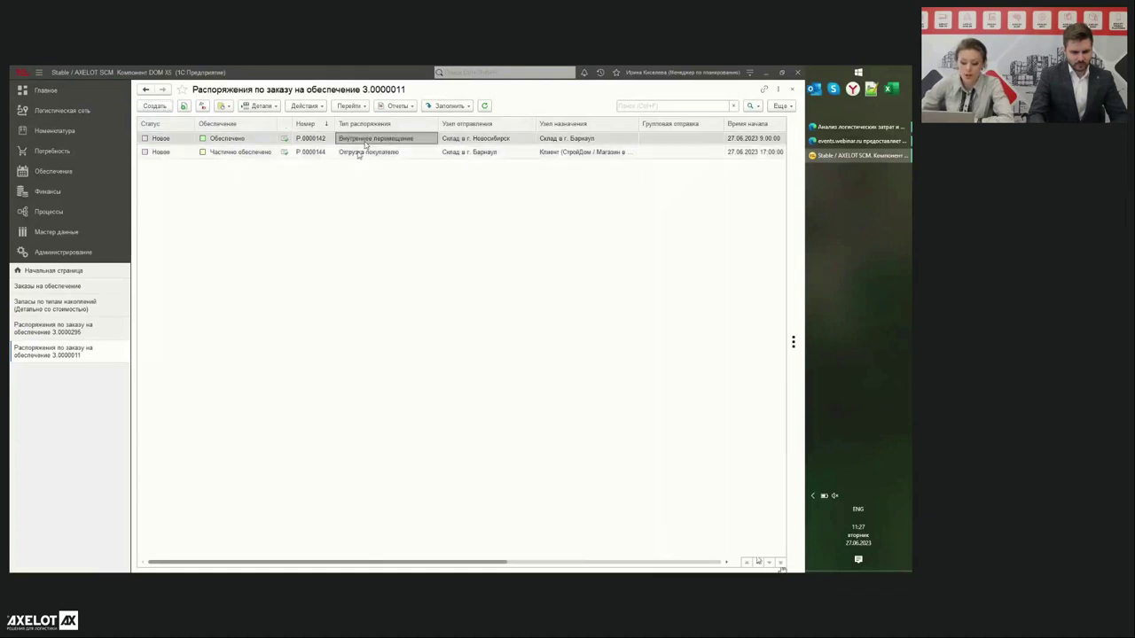
Step: Open the Отгрузка покупателю document and examine the supply source and quantity of its item positions
{"action": "left_click", "coordinate": [359, 155]}
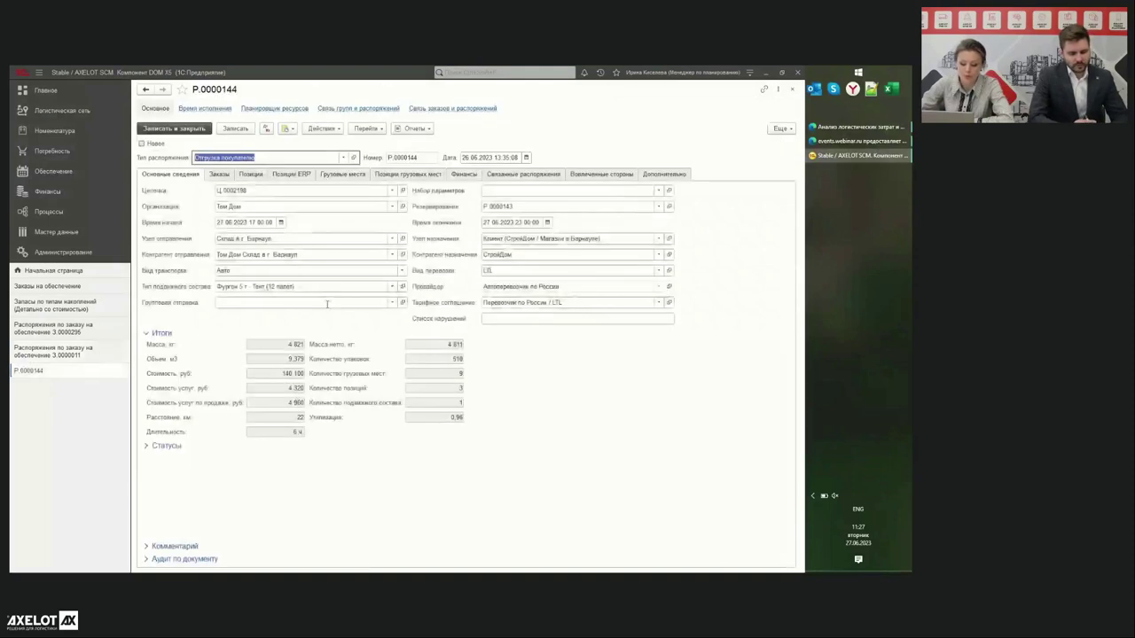
{"action": "left_click", "coordinate": [251, 175]}
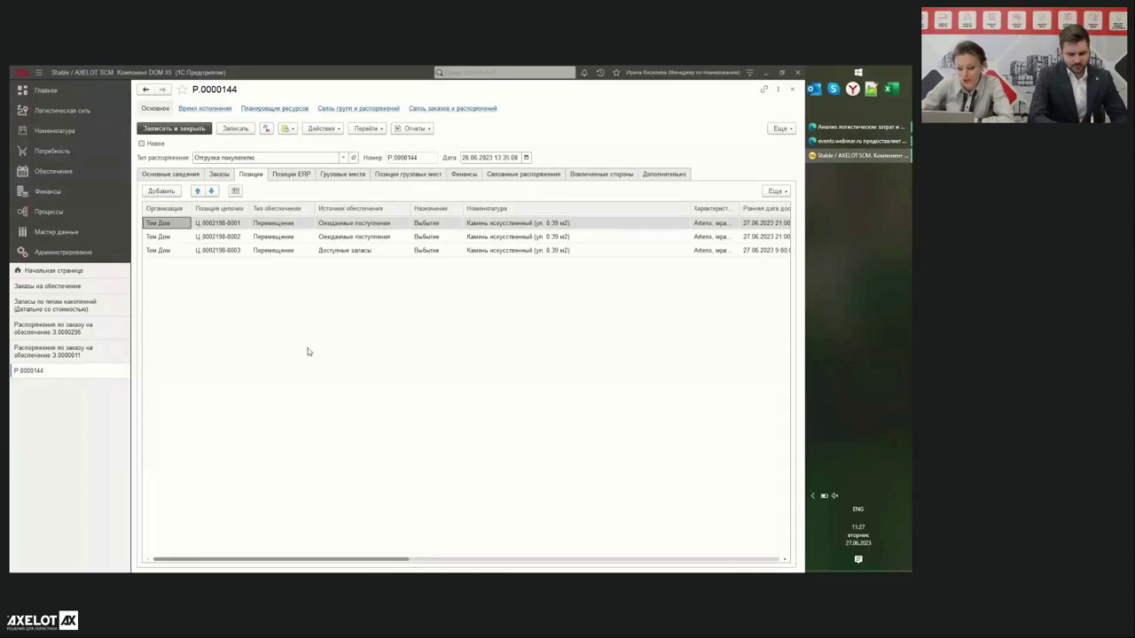
{"action": "left_click_drag", "start_coordinate": [351, 550], "coordinate": [467, 527]}
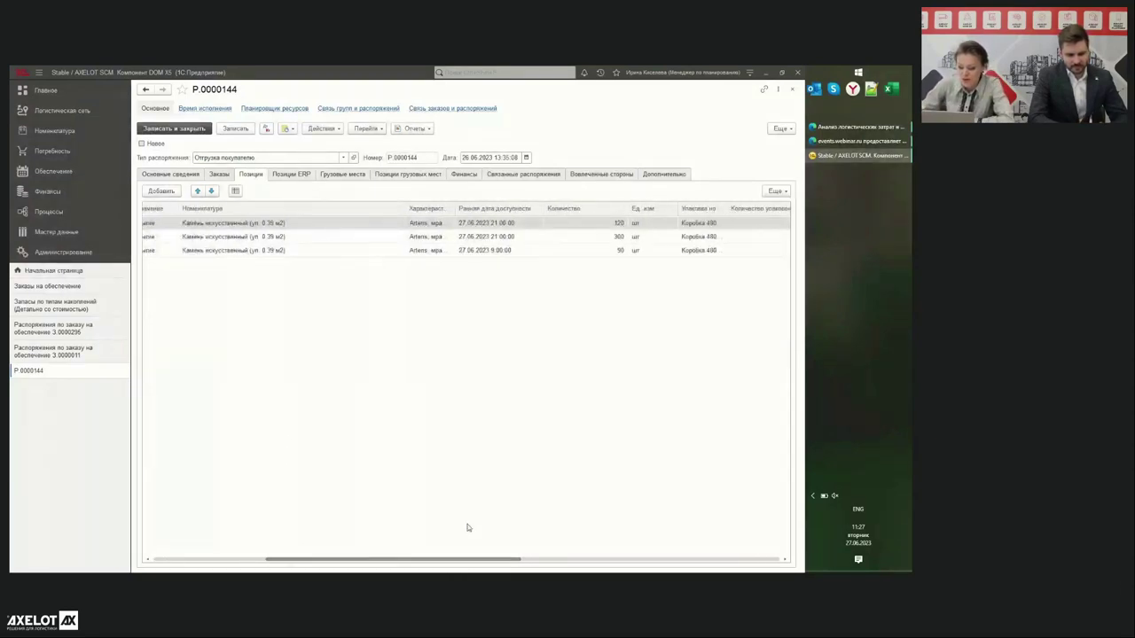
{"action": "left_click", "coordinate": [616, 228]}
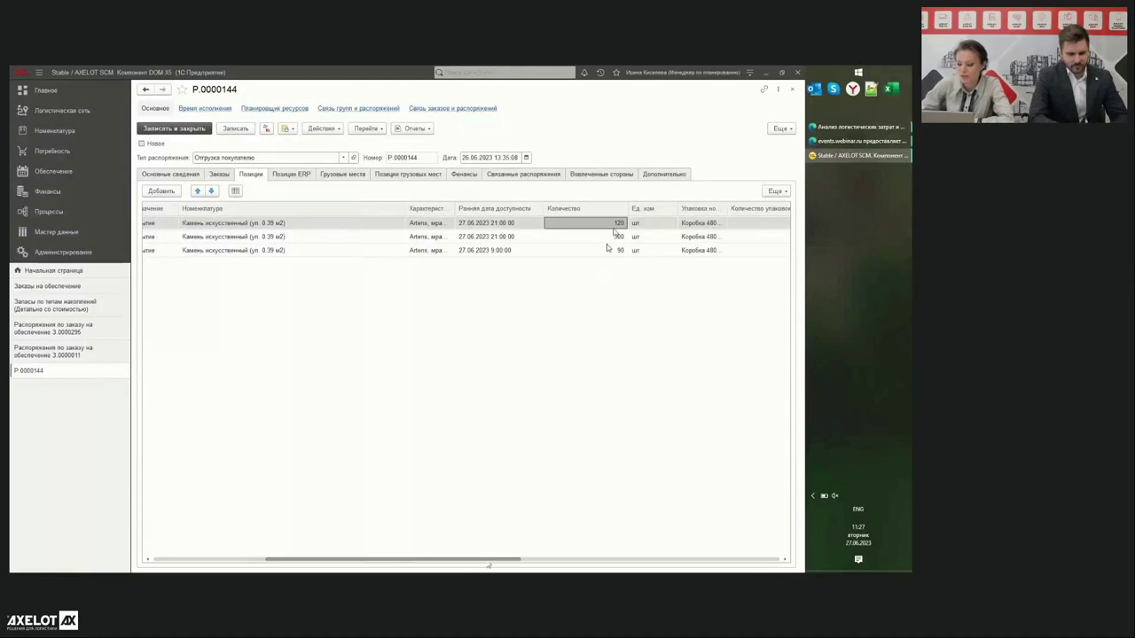
{"action": "left_click", "coordinate": [618, 241]}
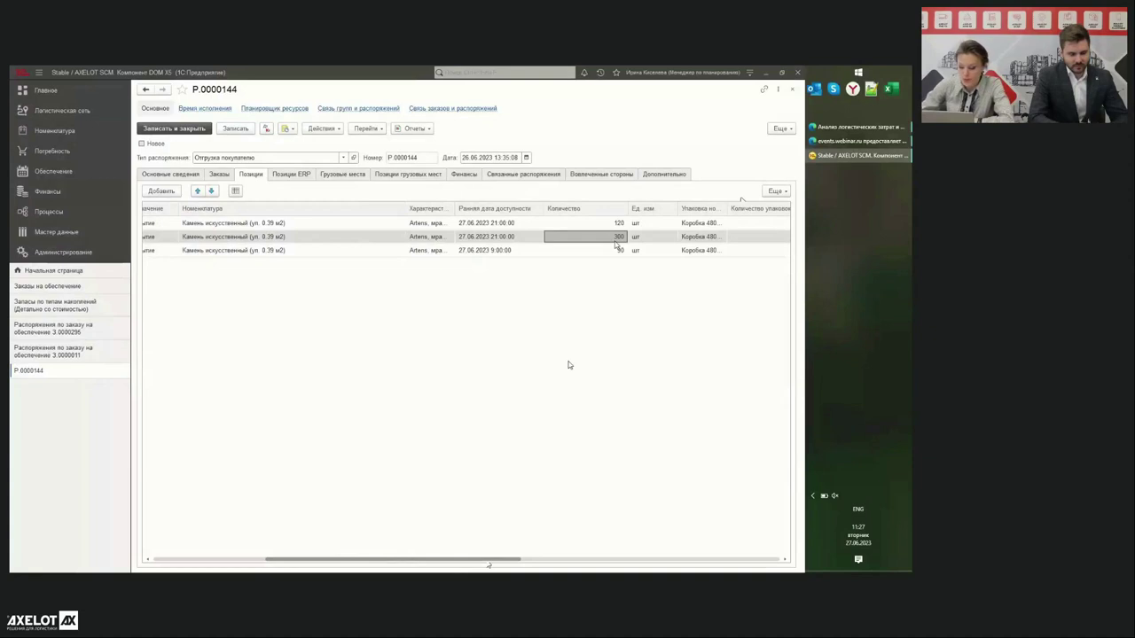
{"action": "left_click_drag", "start_coordinate": [512, 561], "coordinate": [395, 560]}
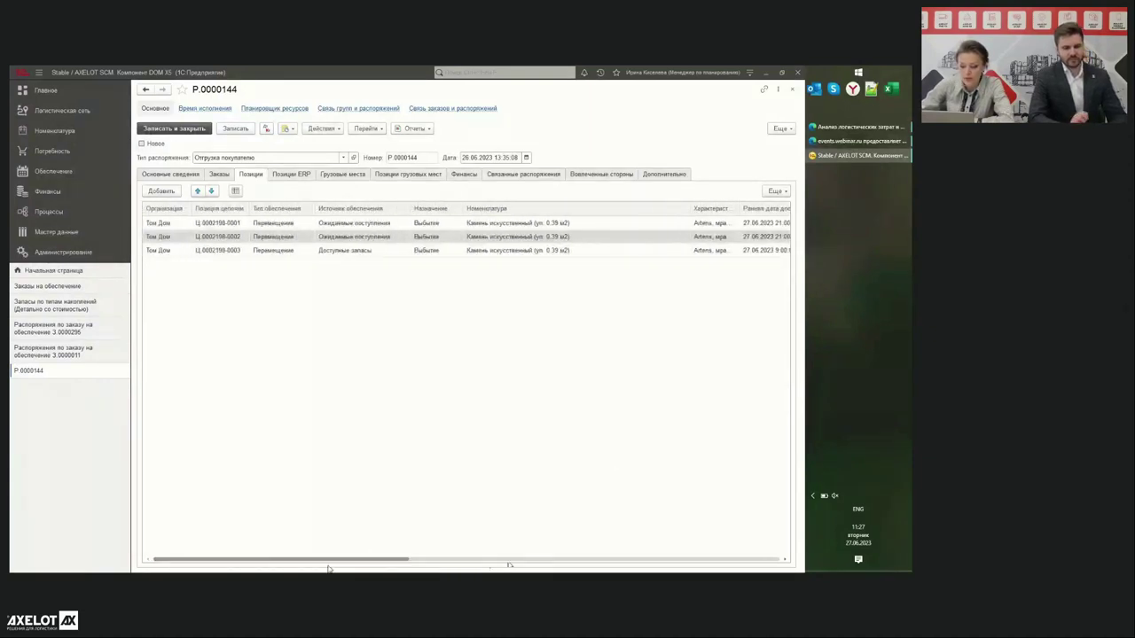
{"action": "left_click", "coordinate": [339, 252]}
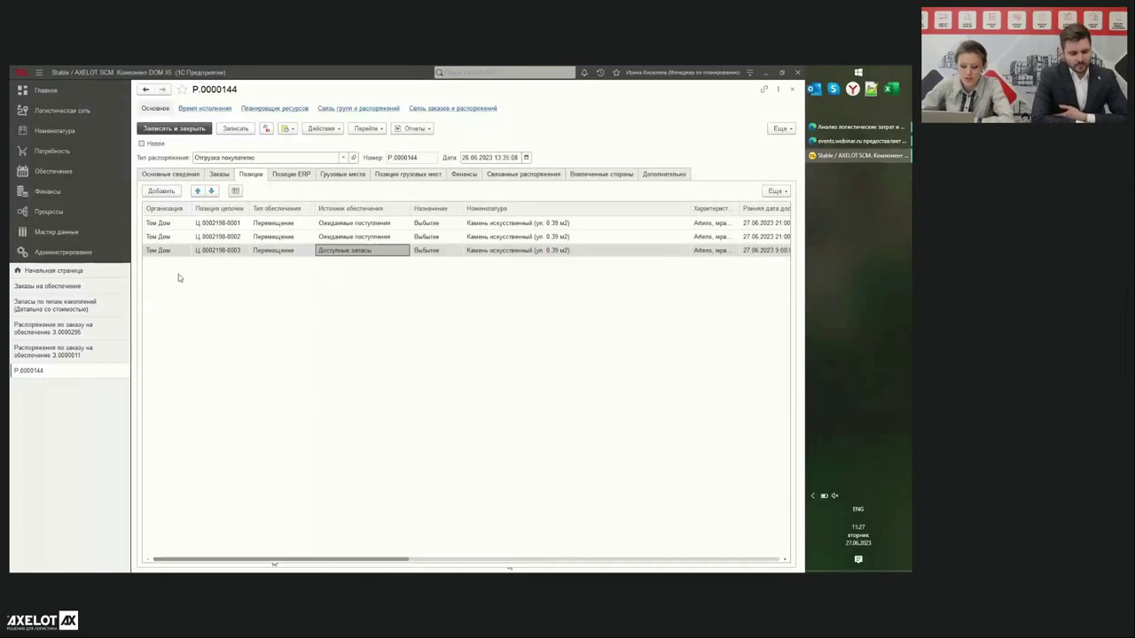
Step: Check the customer shipment's main details against its item positions and close the document
{"action": "left_click", "coordinate": [164, 174]}
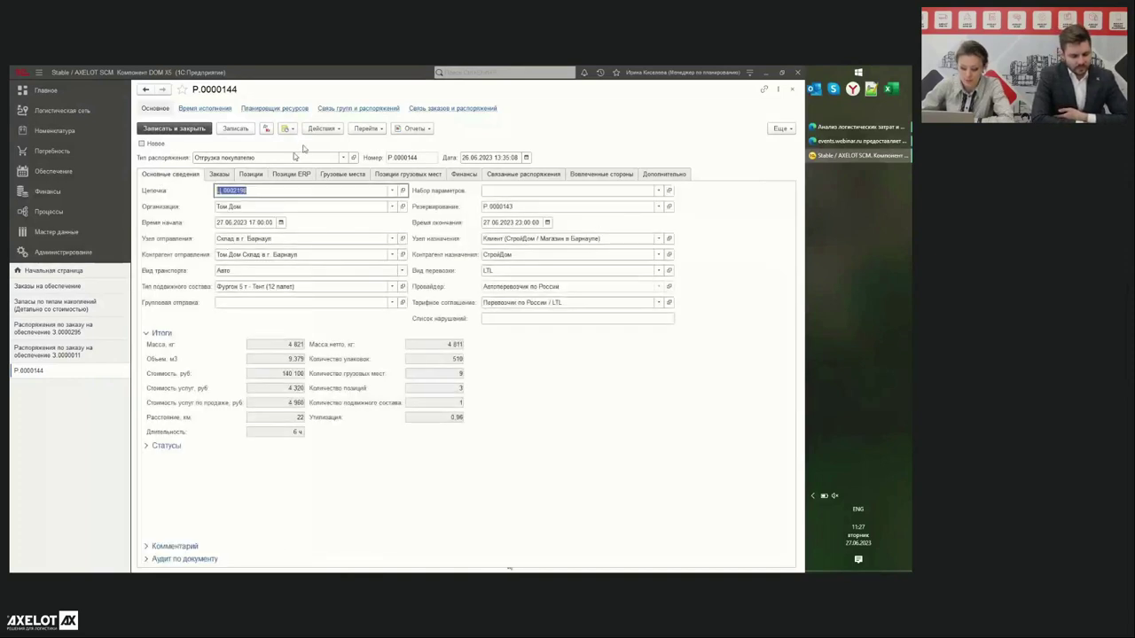
{"action": "left_click", "coordinate": [250, 175]}
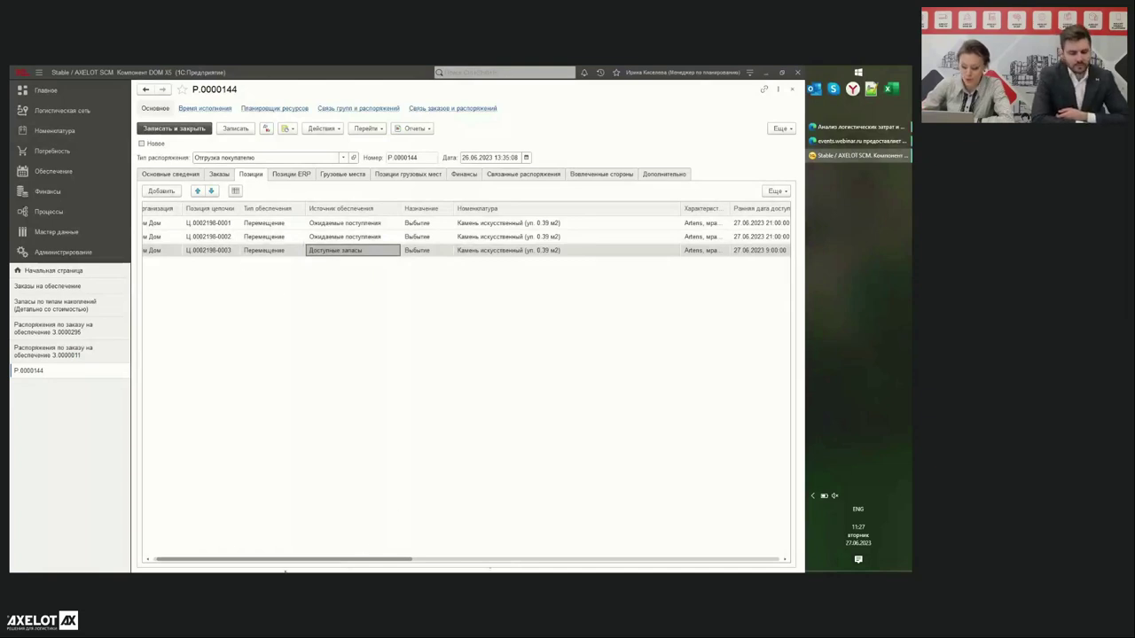
{"action": "left_click_drag", "start_coordinate": [293, 561], "coordinate": [343, 561]}
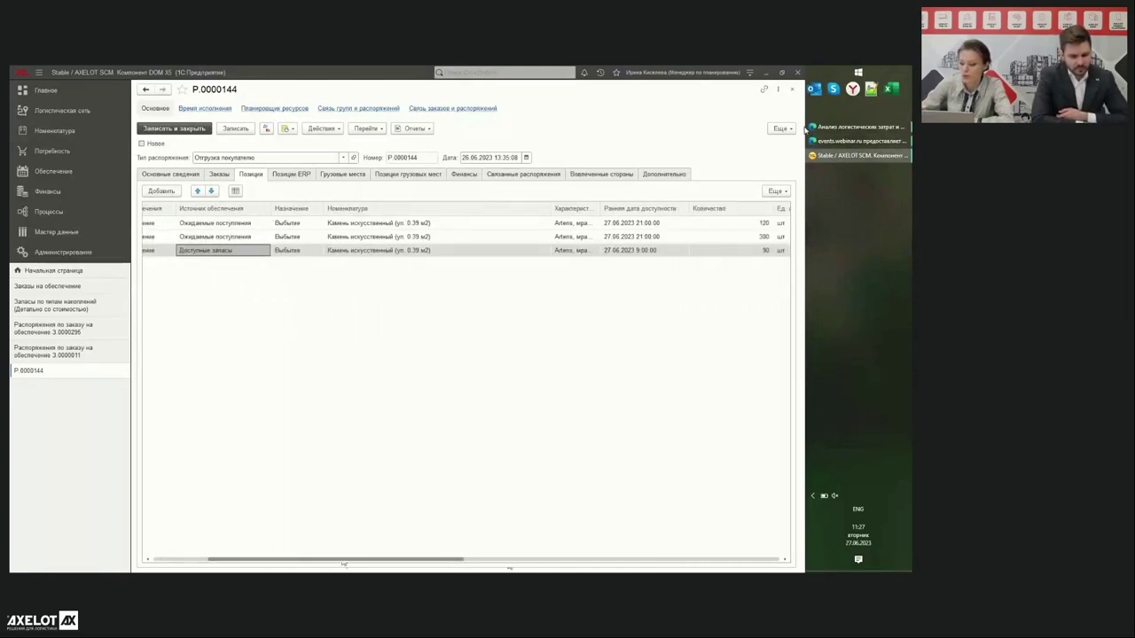
{"action": "left_click", "coordinate": [792, 89]}
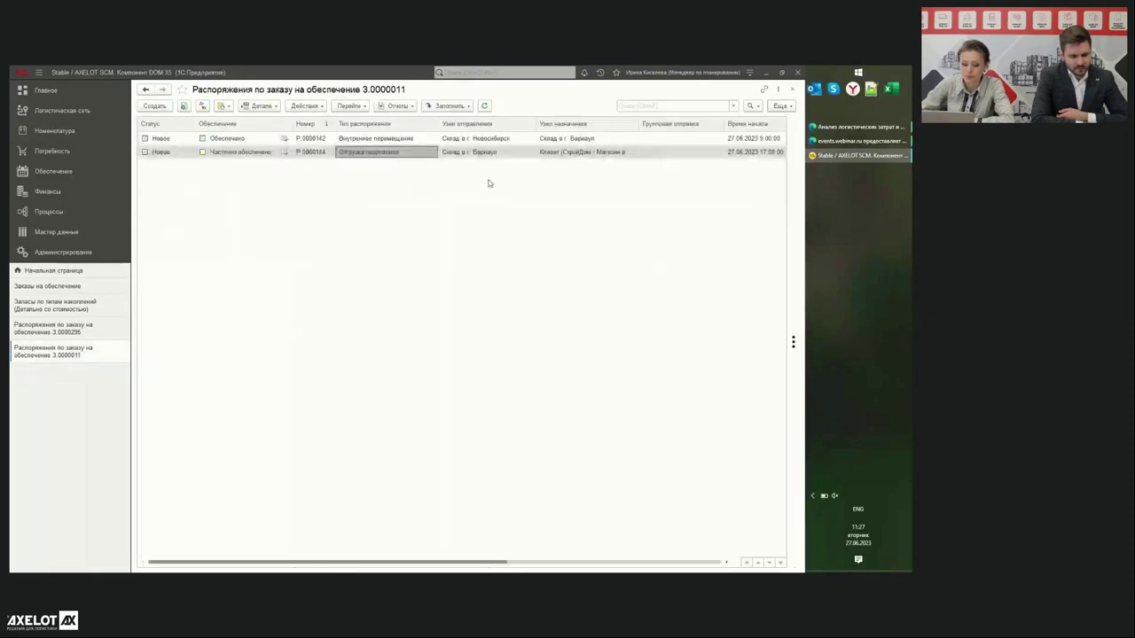
Step: Open the Внутреннее перемещение document, examine the supply source and quantity of its item positions, and close it
{"action": "double_click", "coordinate": [248, 140]}
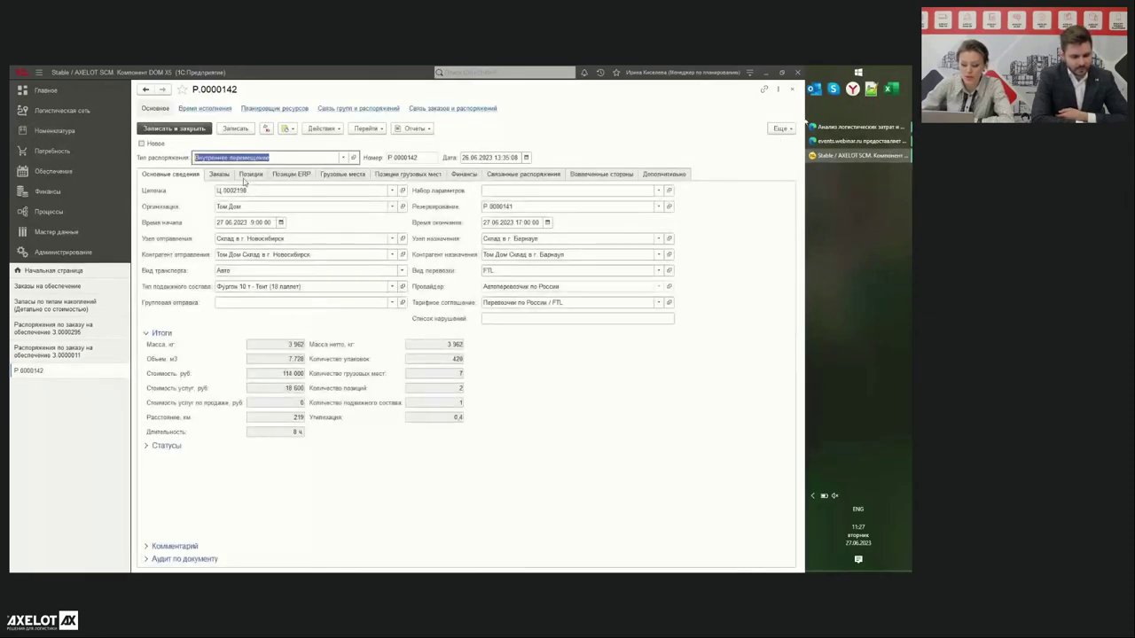
{"action": "left_click", "coordinate": [246, 176]}
{"action": "left_click", "coordinate": [269, 238]}
{"action": "left_click", "coordinate": [308, 223]}
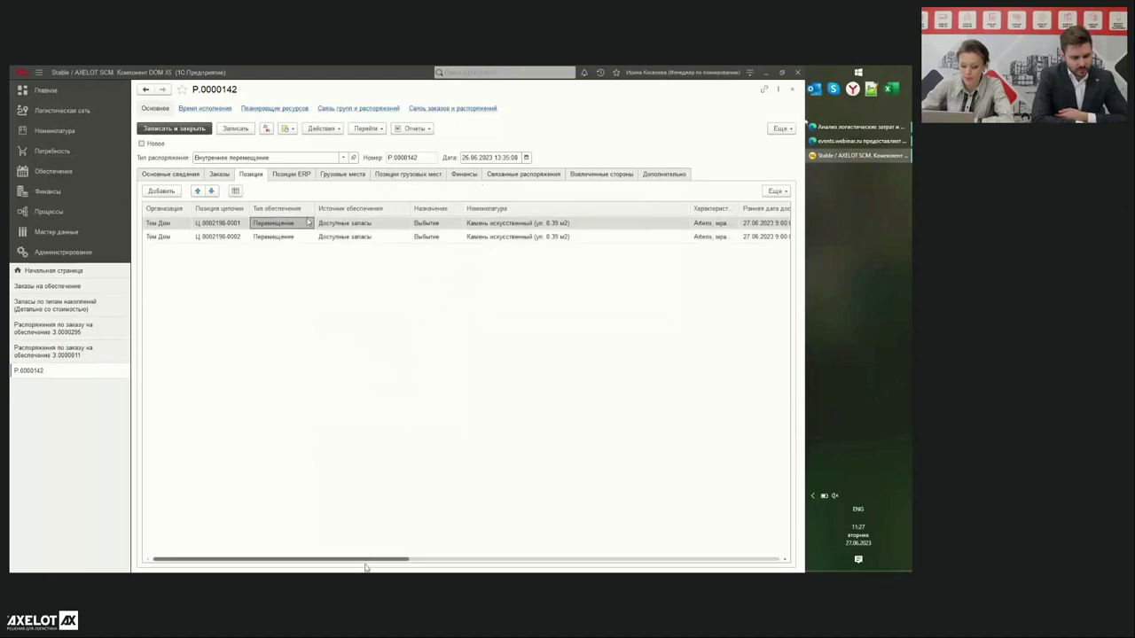
{"action": "left_click_drag", "start_coordinate": [363, 560], "coordinate": [455, 560]}
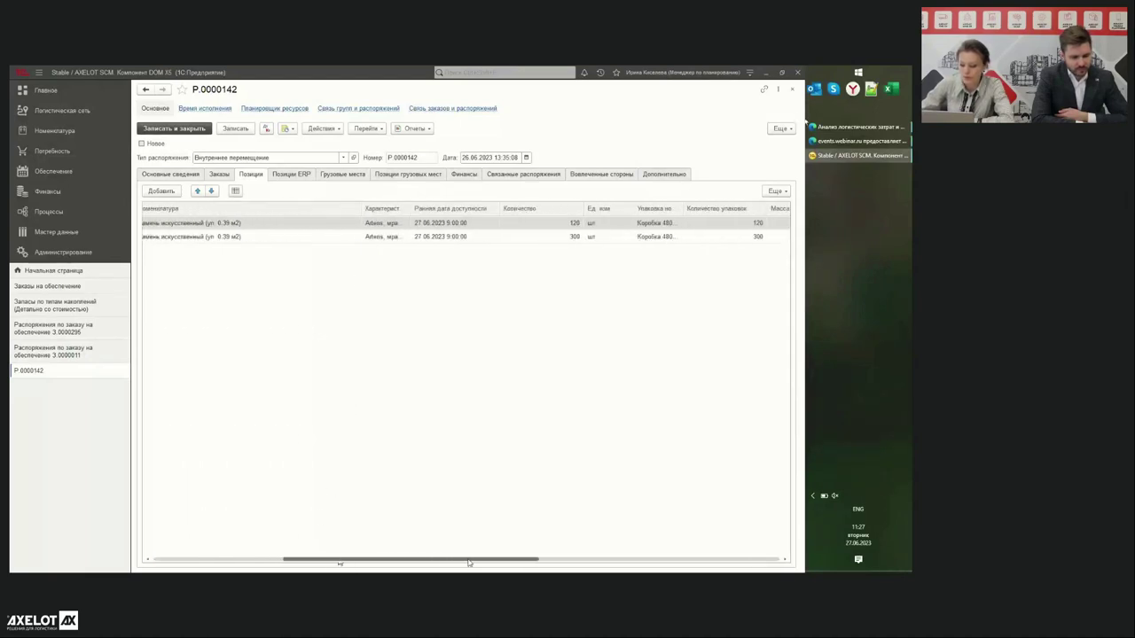
{"action": "left_click", "coordinate": [543, 241]}
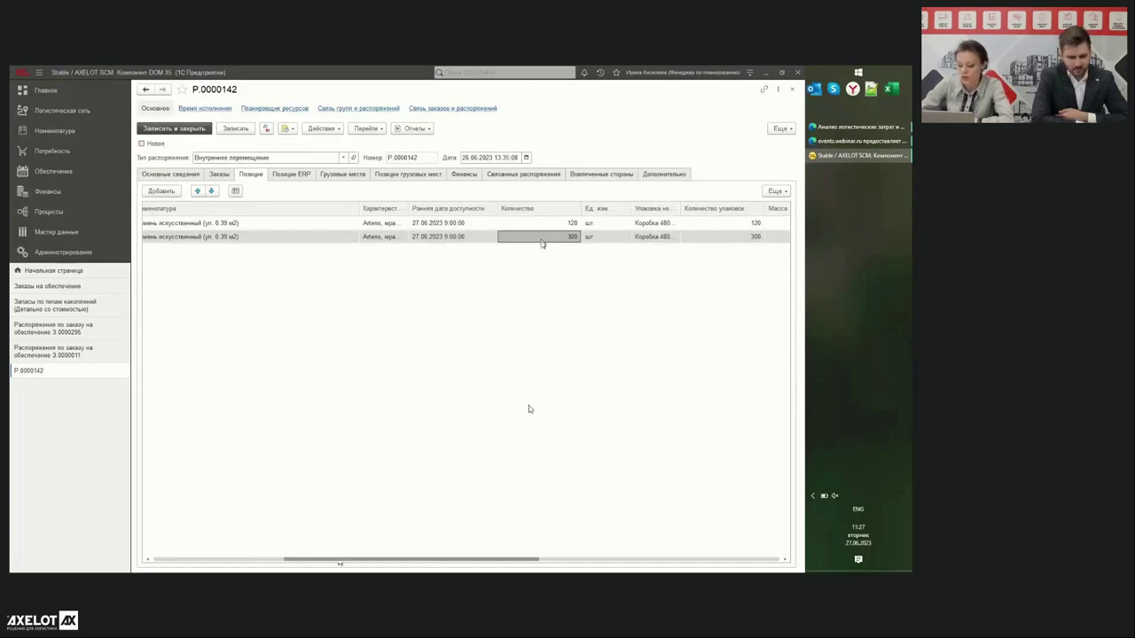
{"action": "scroll", "coordinate": [495, 560], "scroll_direction": "right", "scroll_amount": 2}
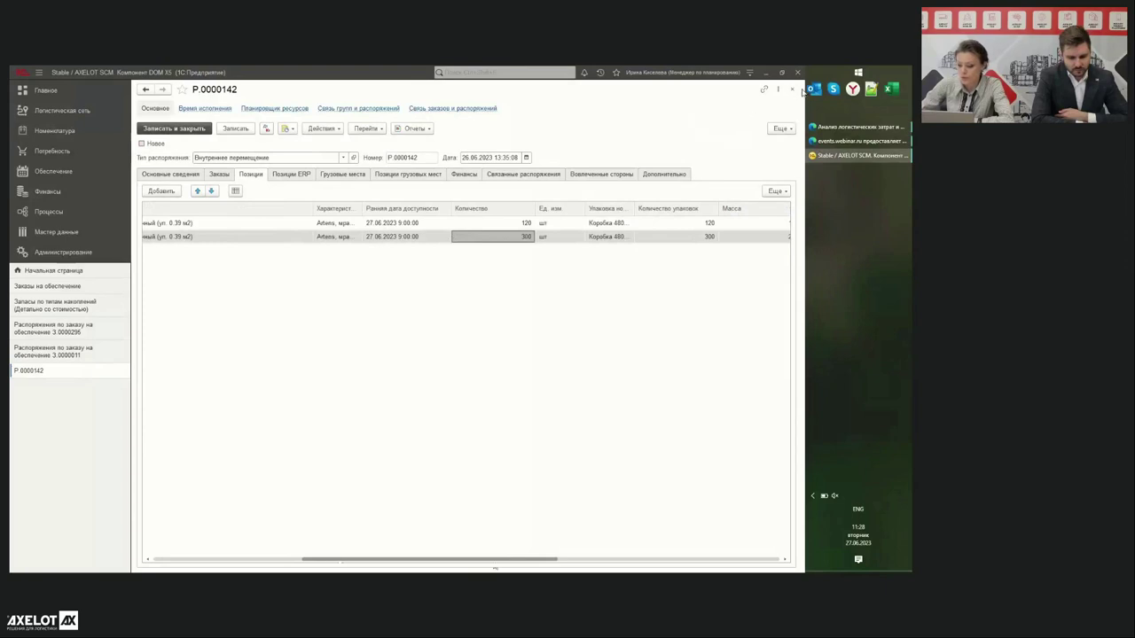
{"action": "left_click", "coordinate": [791, 93]}
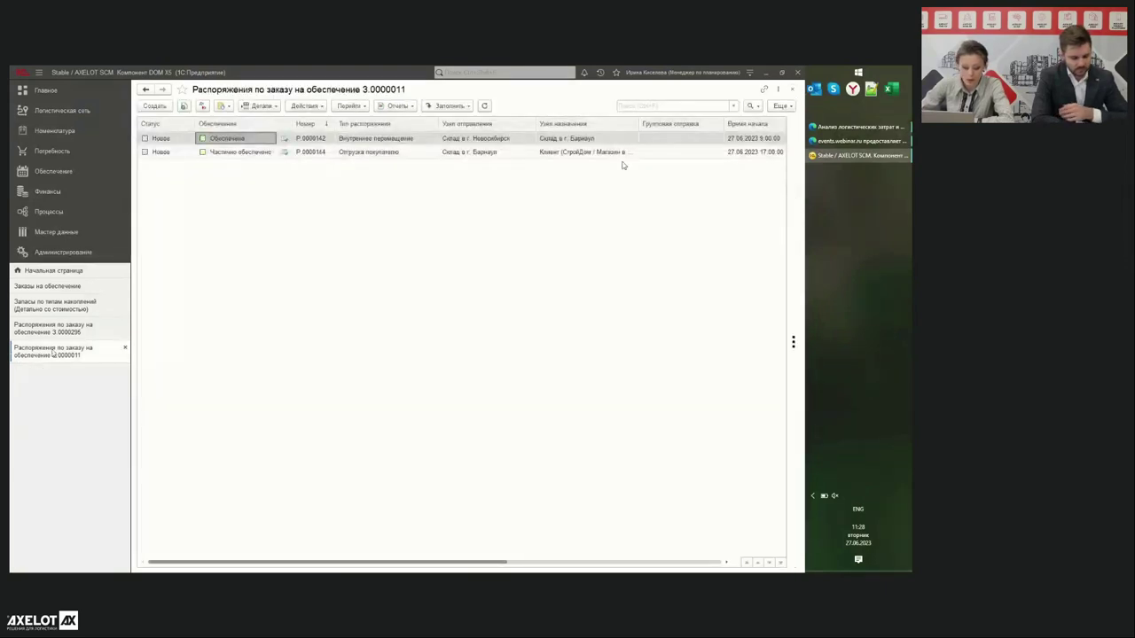
Step: In the Запасы по типам накоплений report, compare quantities, stock costs and service costs of available and reserved stock by supply order
{"action": "left_click", "coordinate": [55, 305]}
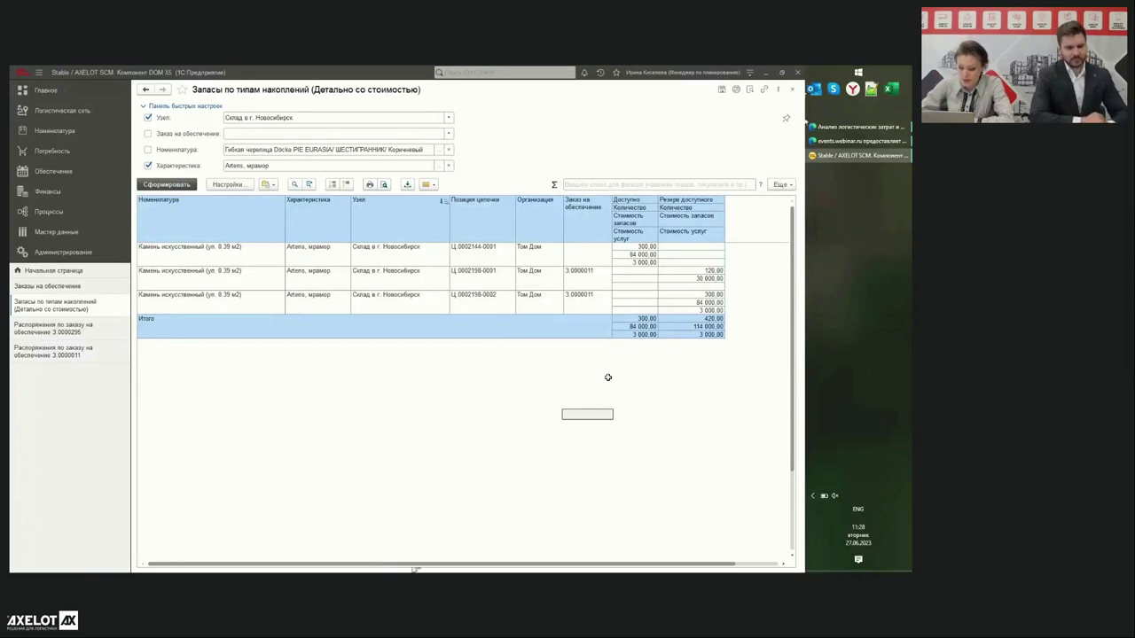
{"action": "left_click", "coordinate": [642, 263]}
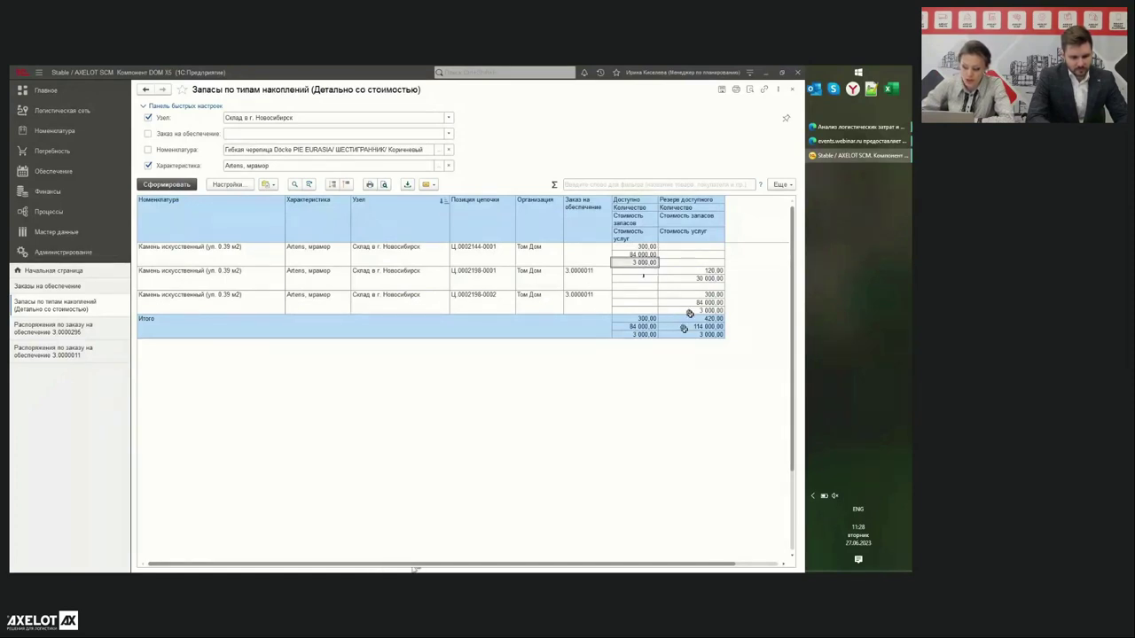
{"action": "left_click", "coordinate": [709, 300]}
{"action": "left_click", "coordinate": [692, 319]}
{"action": "left_click", "coordinate": [708, 270]}
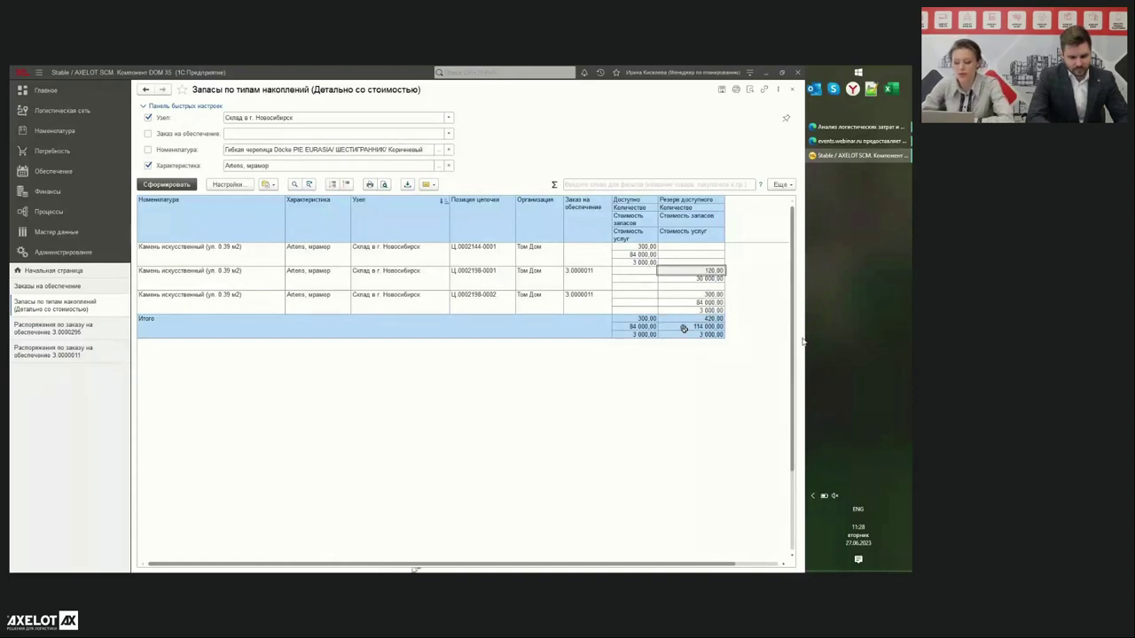
{"action": "key", "text": "Down"}
{"action": "key", "text": "Down"}
{"action": "left_click", "coordinate": [715, 303]}
{"action": "left_click", "coordinate": [714, 278]}
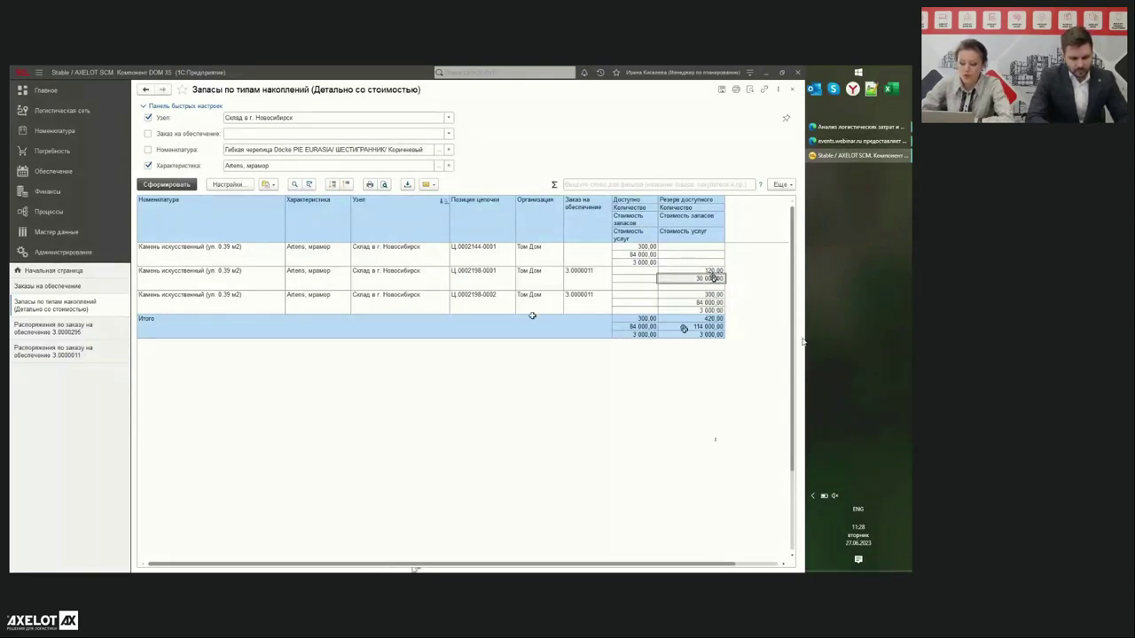
{"action": "left_click", "coordinate": [574, 300]}
{"action": "left_click", "coordinate": [574, 277]}
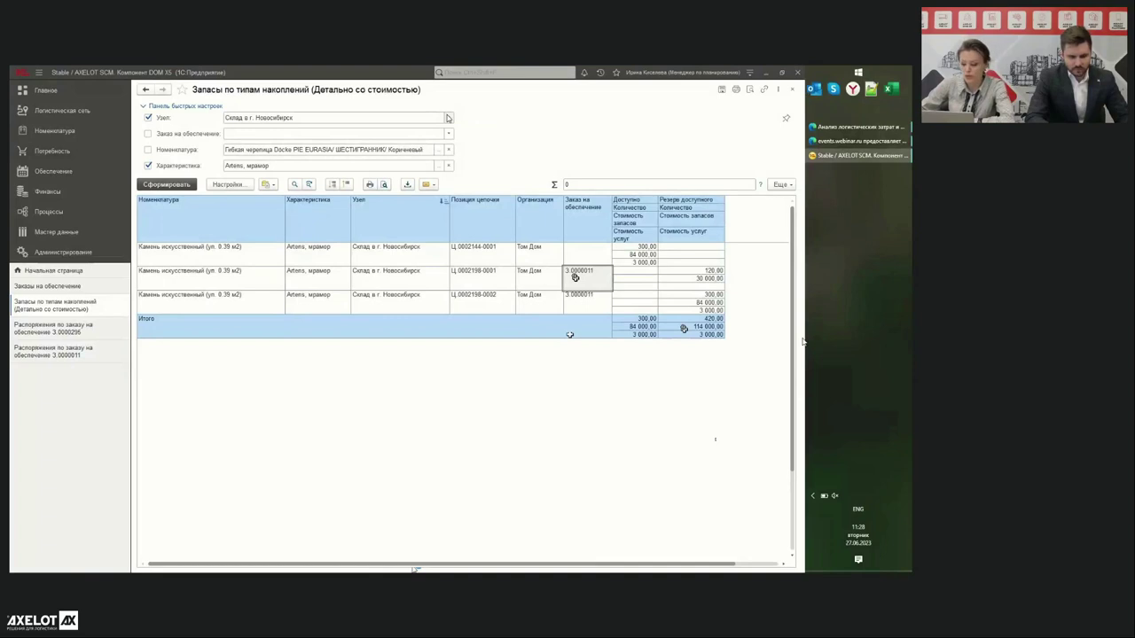
Step: Set the stock report's Узел filter to Склад в г. Барнаул
{"action": "left_click", "coordinate": [448, 117]}
{"action": "left_click", "coordinate": [254, 222]}
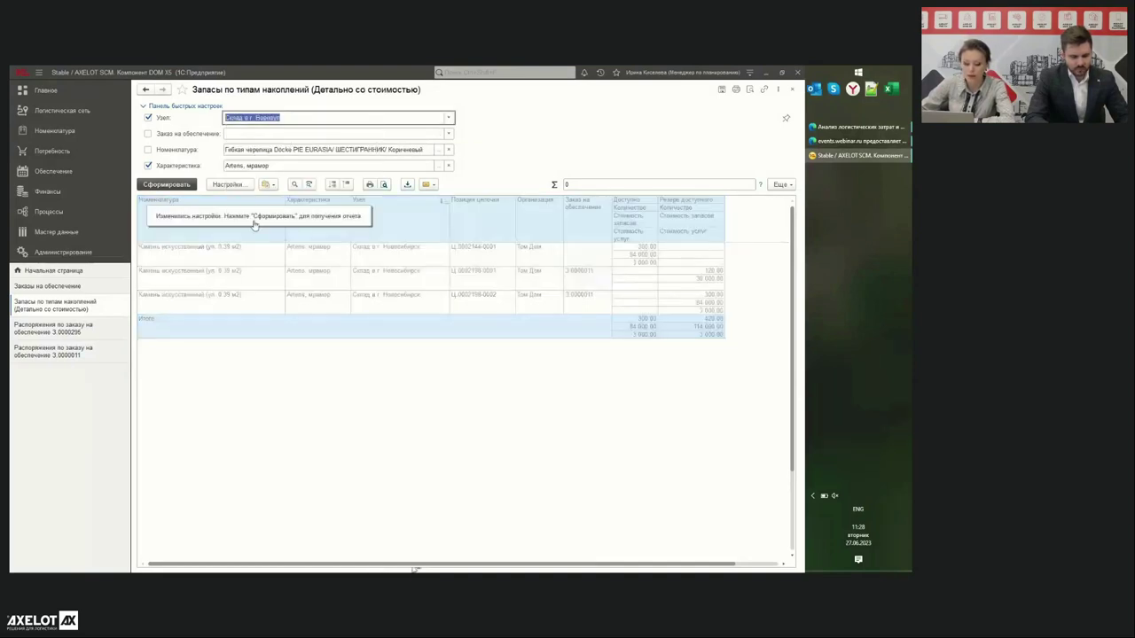
Step: Return to the sales order's распоряжения and compare the supply status of the internal transfer and the customer shipment
{"action": "left_click", "coordinate": [44, 335]}
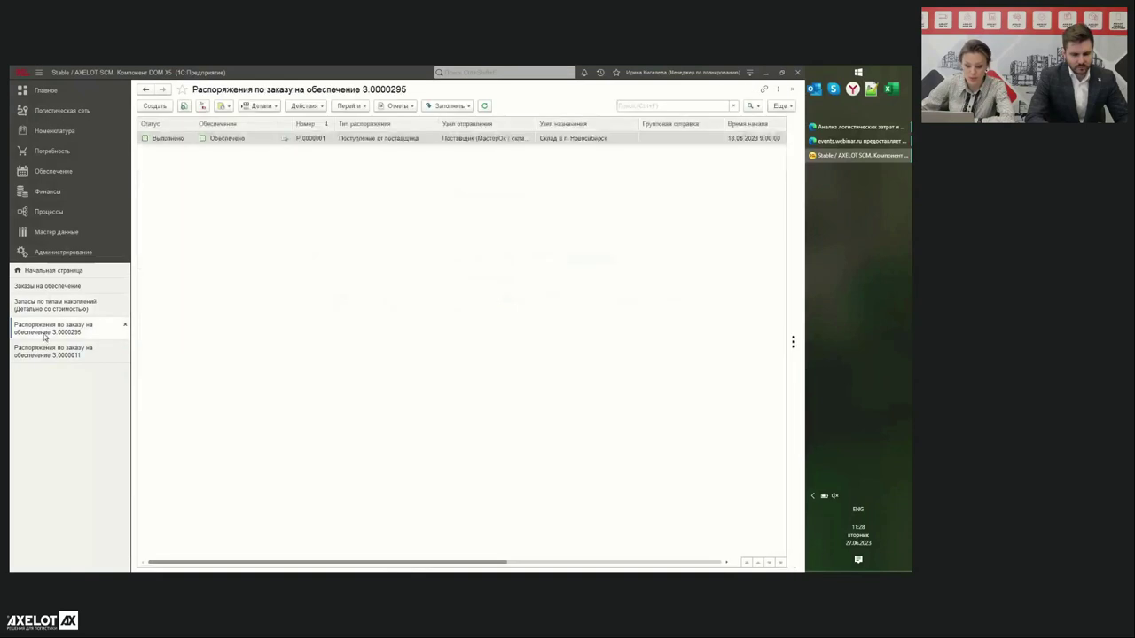
{"action": "left_click", "coordinate": [48, 356]}
{"action": "left_click", "coordinate": [217, 154]}
{"action": "left_click", "coordinate": [227, 140]}
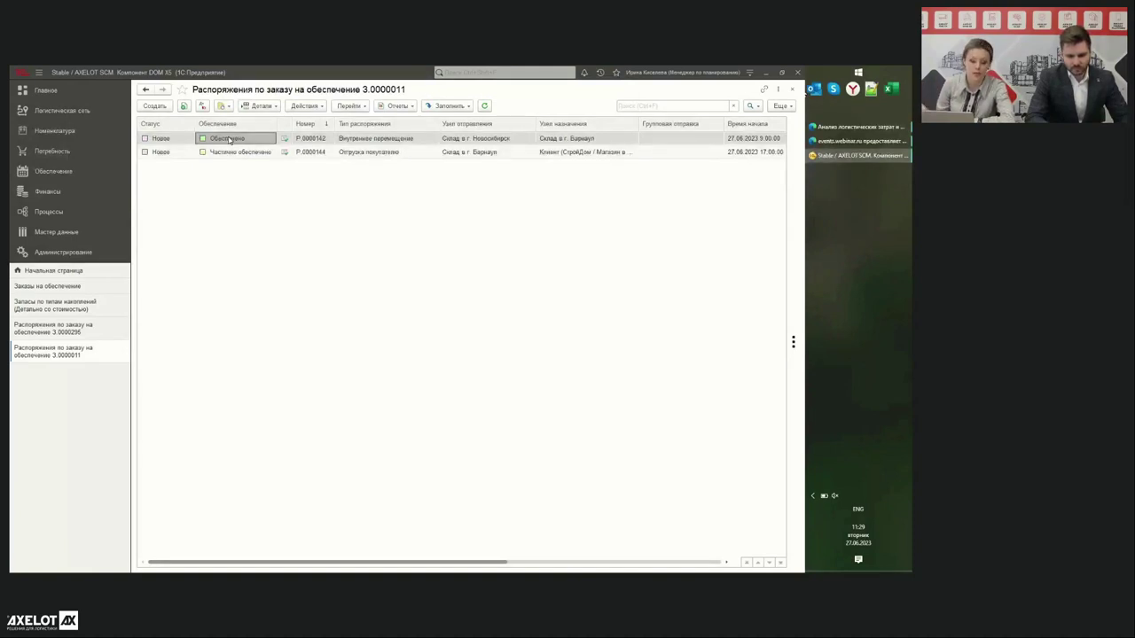
{"action": "left_click", "coordinate": [216, 155]}
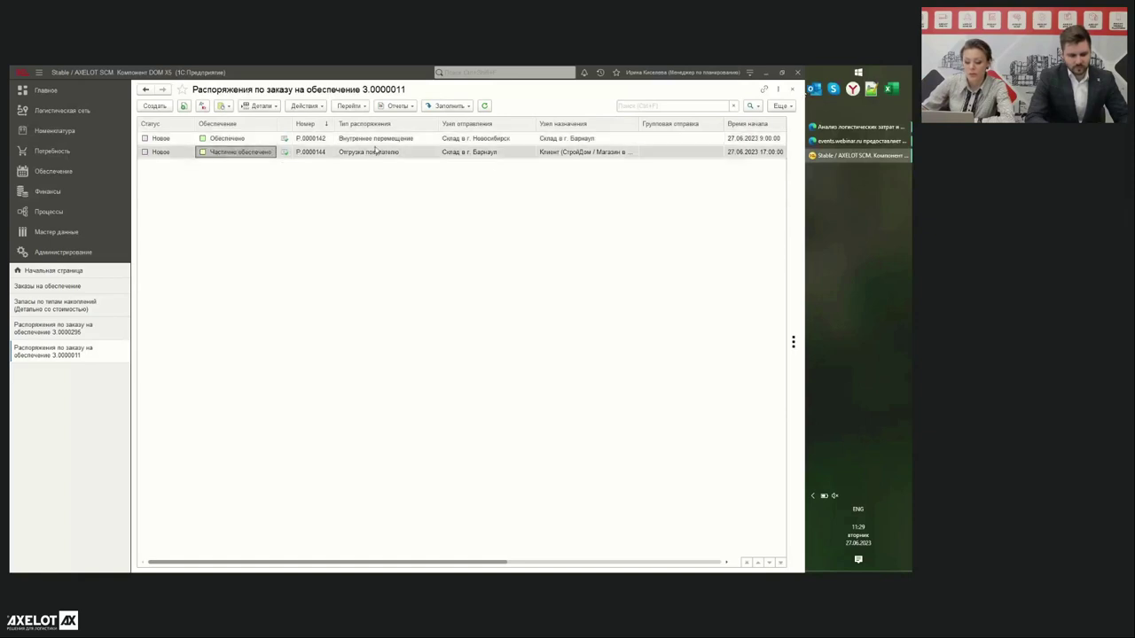
{"action": "left_click", "coordinate": [417, 157]}
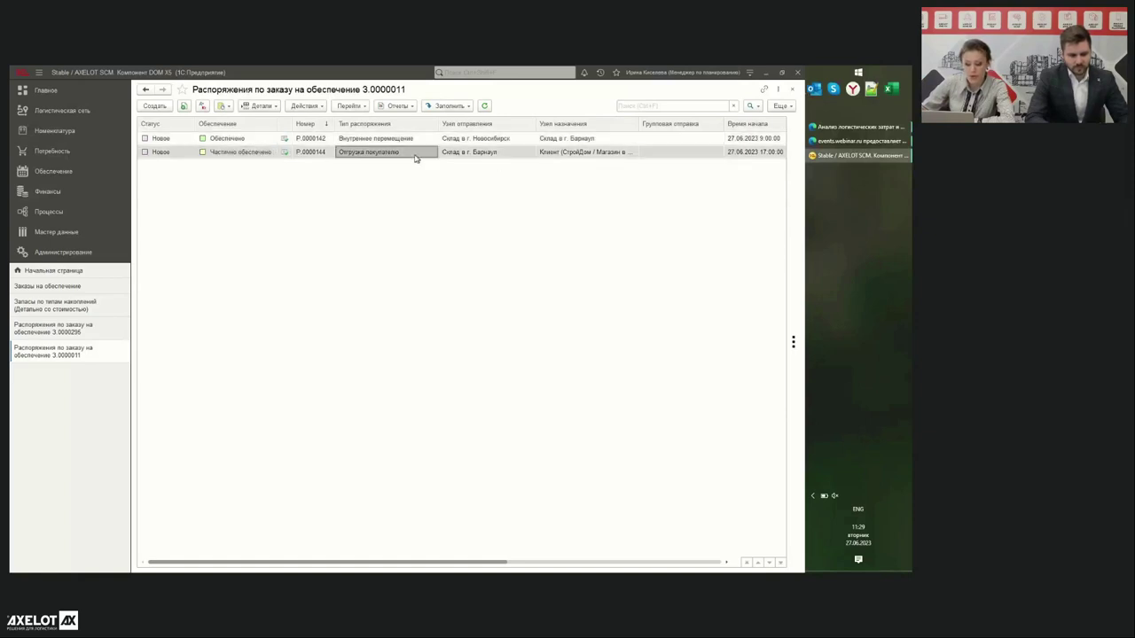
{"action": "left_click", "coordinate": [263, 155]}
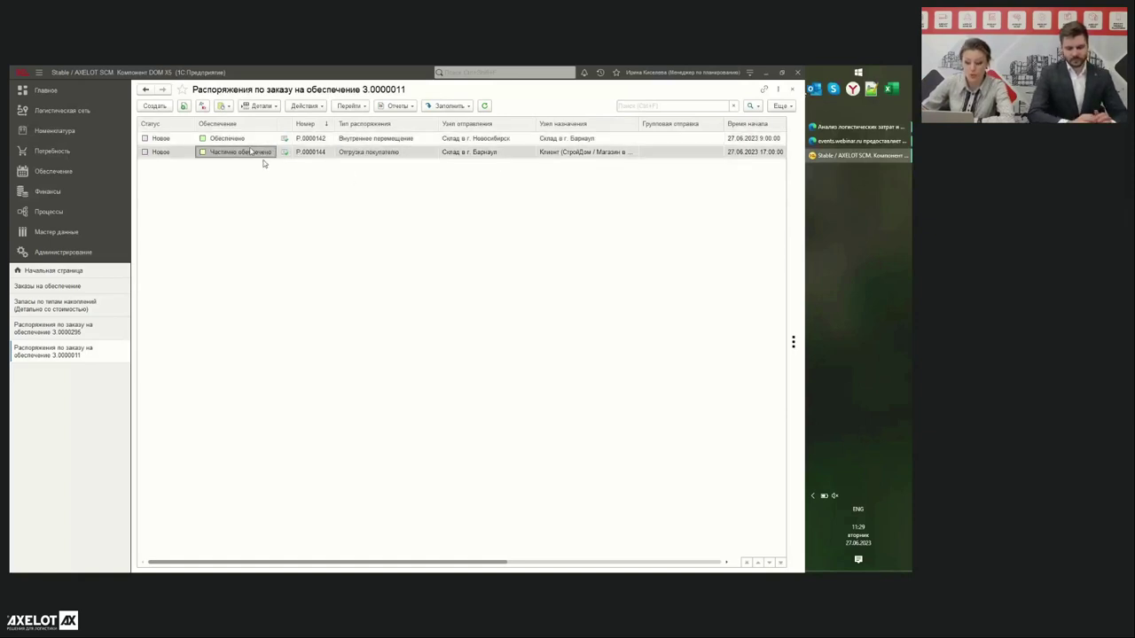
Step: Show the item positions of the customer shipment and examine each position's supply source, quantity and cost
{"action": "left_click", "coordinate": [259, 106]}
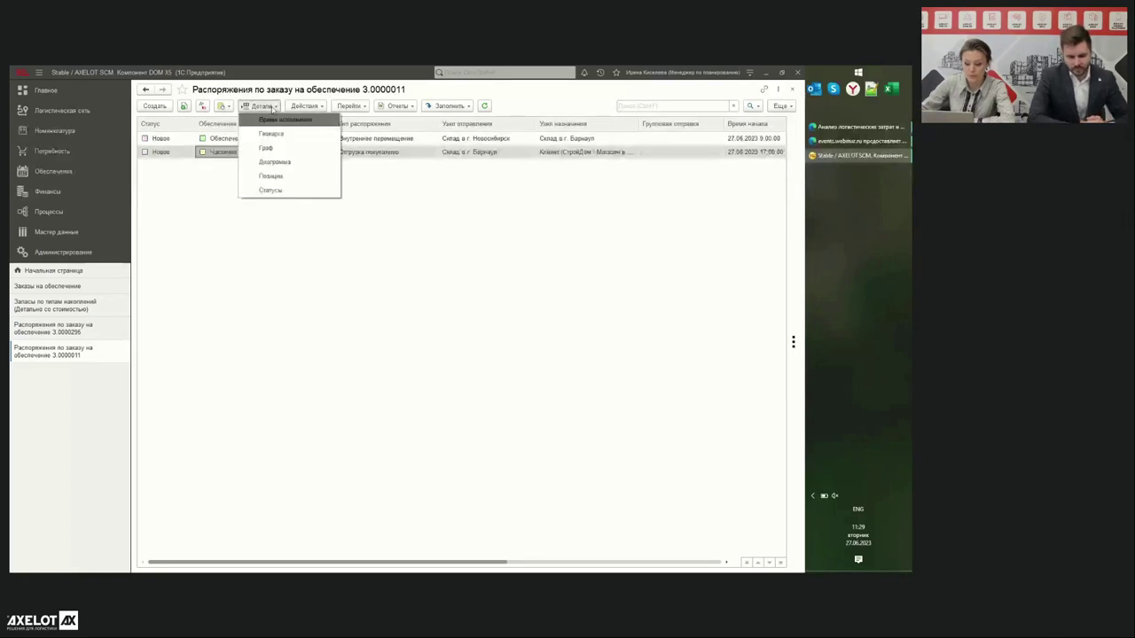
{"action": "left_click", "coordinate": [270, 175]}
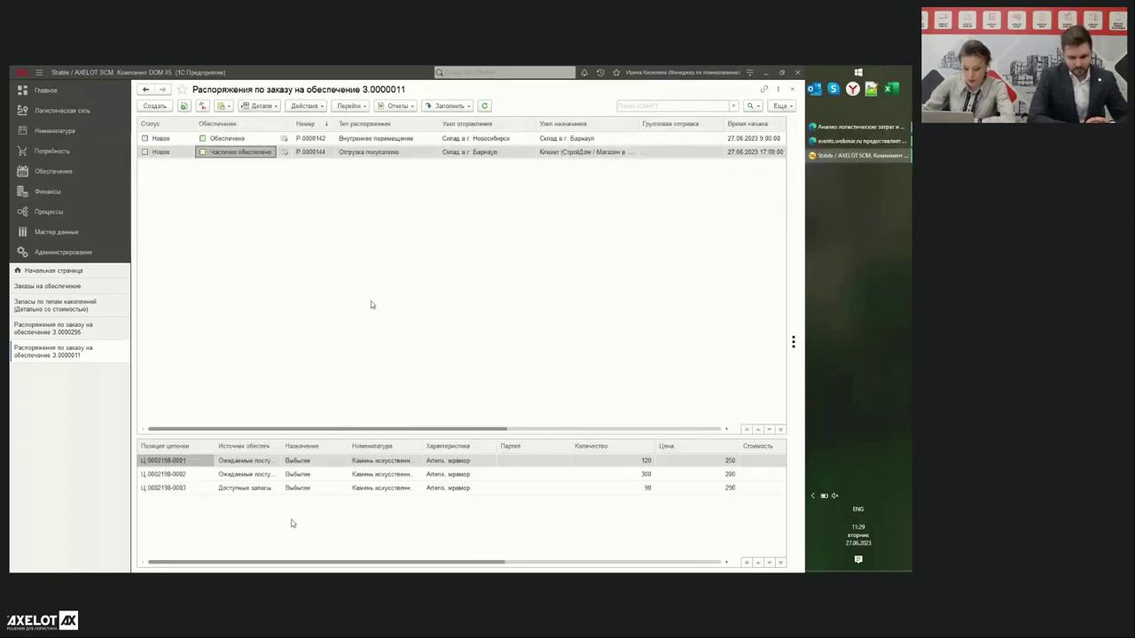
{"action": "left_click_drag", "start_coordinate": [329, 563], "coordinate": [356, 563]}
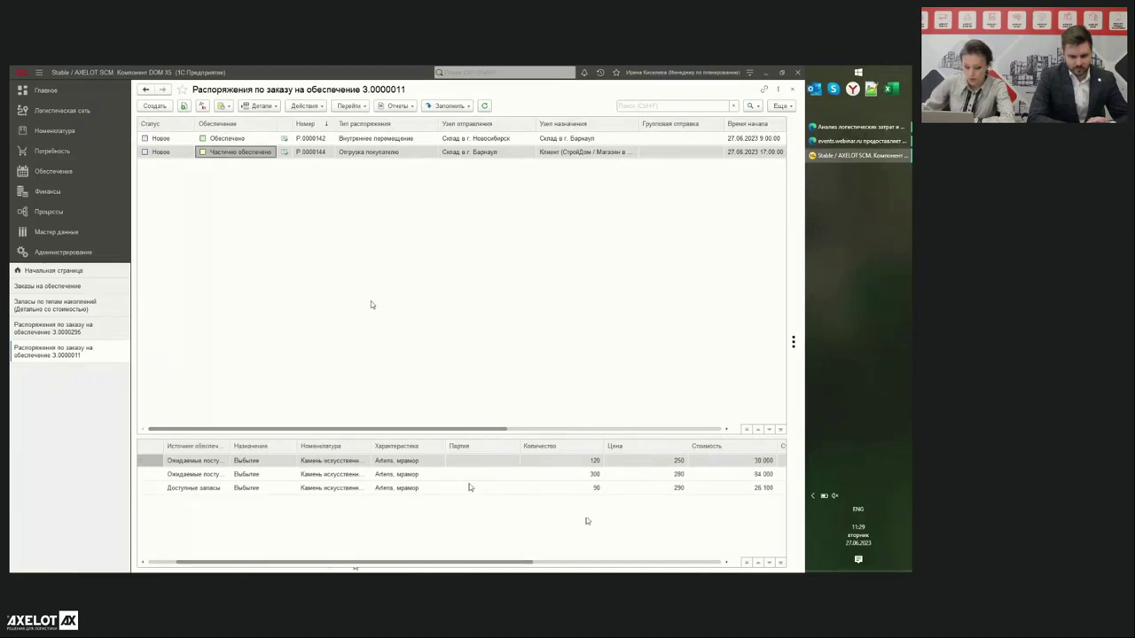
{"action": "left_click", "coordinate": [220, 464]}
{"action": "left_click", "coordinate": [206, 475]}
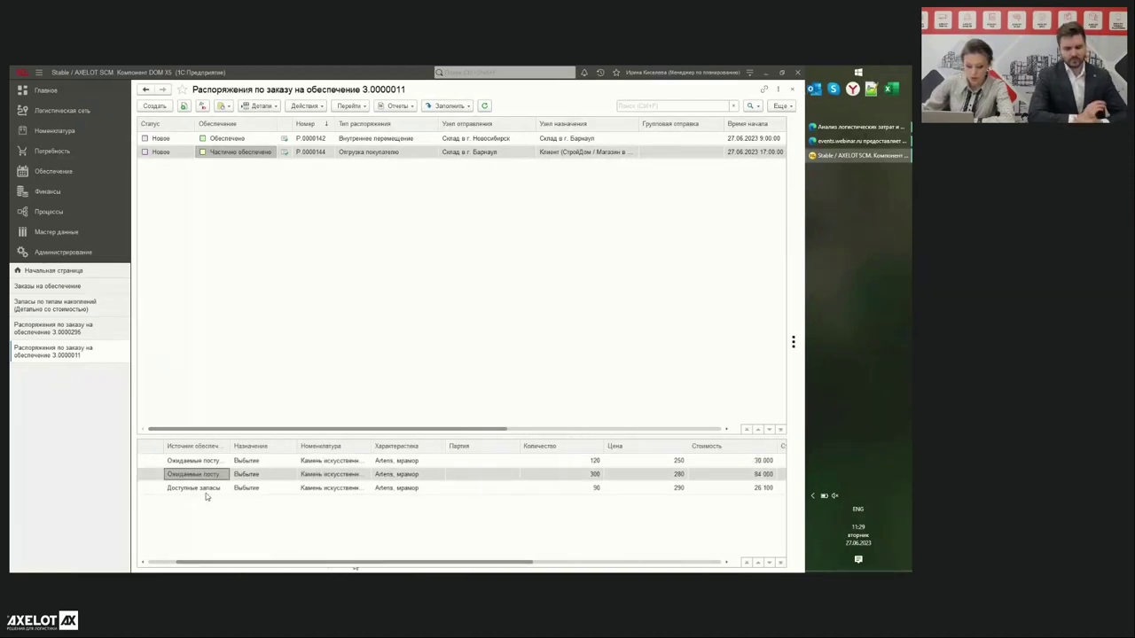
{"action": "left_click", "coordinate": [204, 487]}
{"action": "left_click_drag", "start_coordinate": [301, 563], "coordinate": [273, 563]}
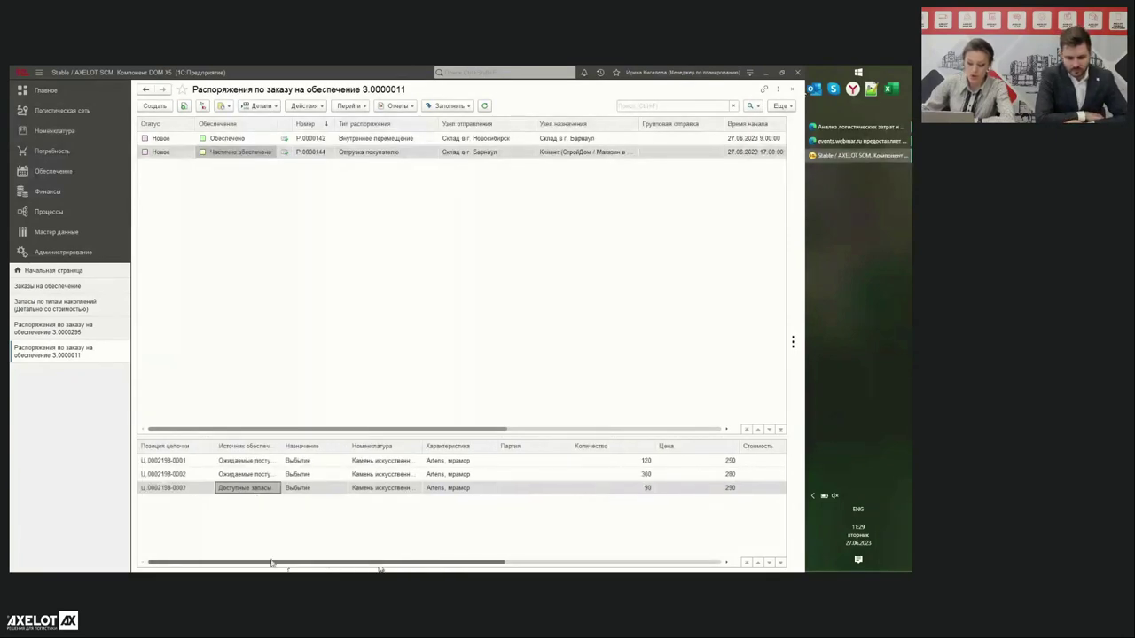
Step: Check the sales order's supply status among the заказы на обеспечение and total the service costs of its expected reserves in the stock report
{"action": "left_click", "coordinate": [32, 287]}
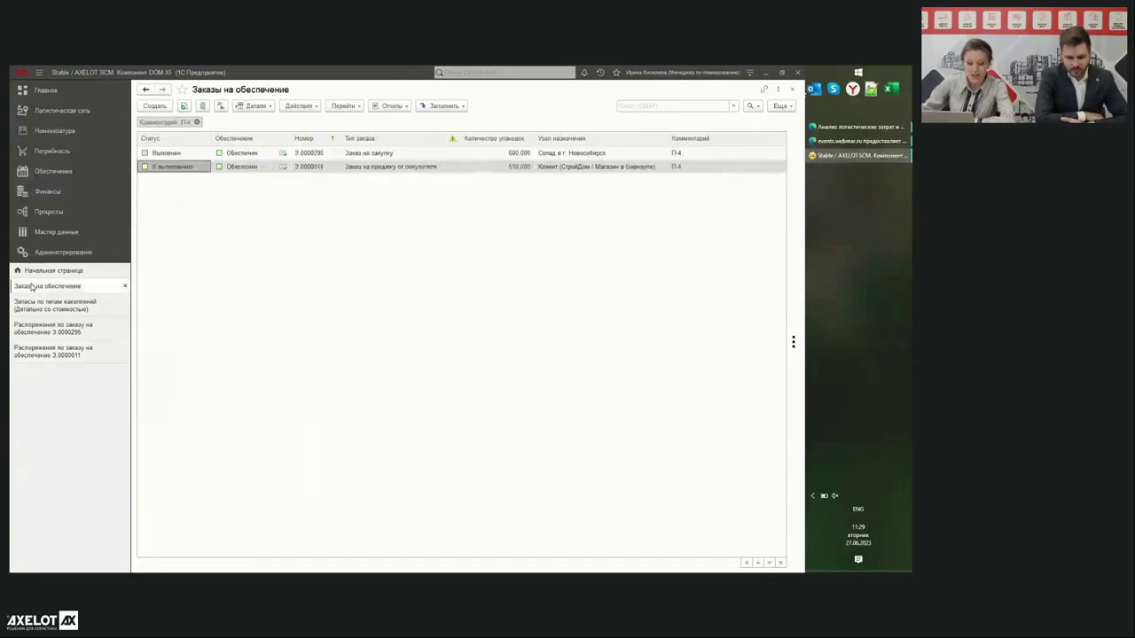
{"action": "left_click", "coordinate": [253, 168]}
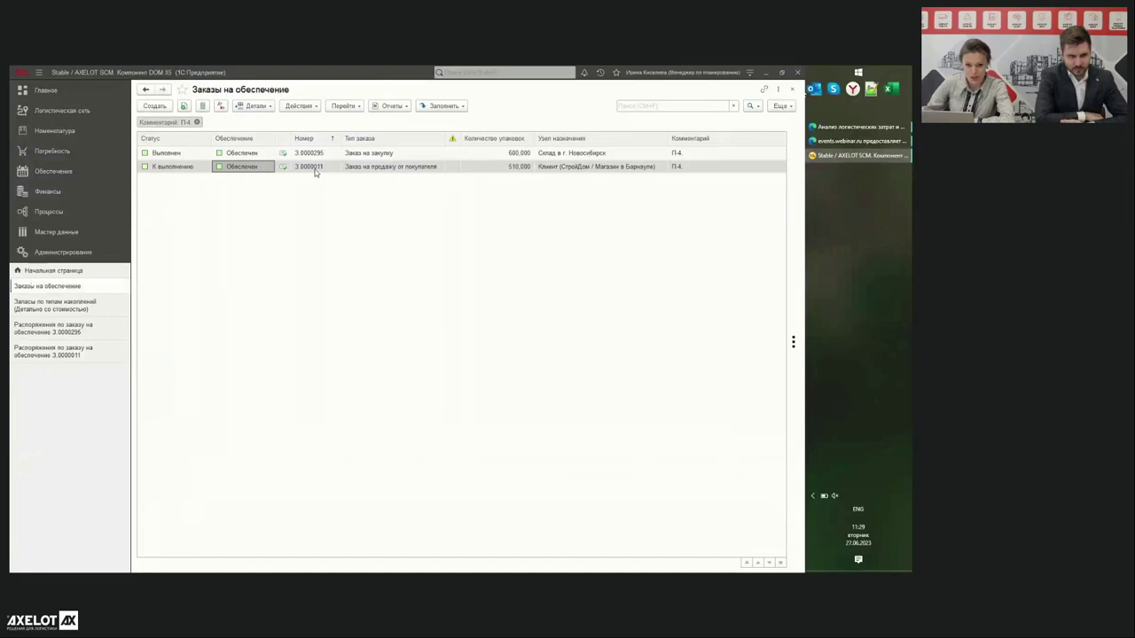
{"action": "left_click", "coordinate": [62, 306]}
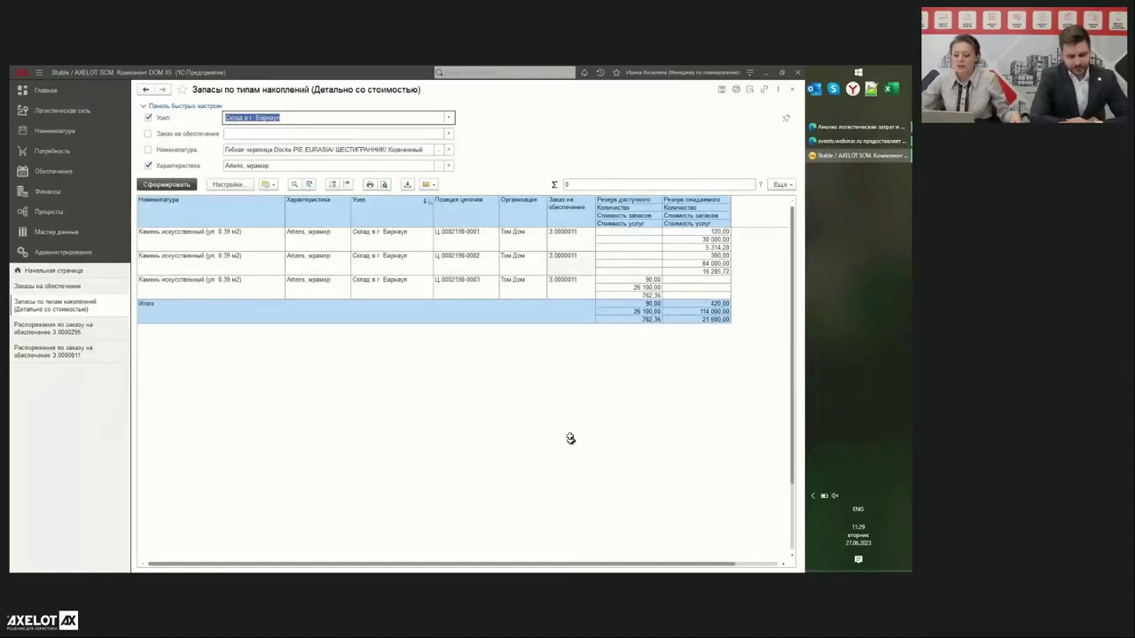
{"action": "left_click", "coordinate": [712, 246]}
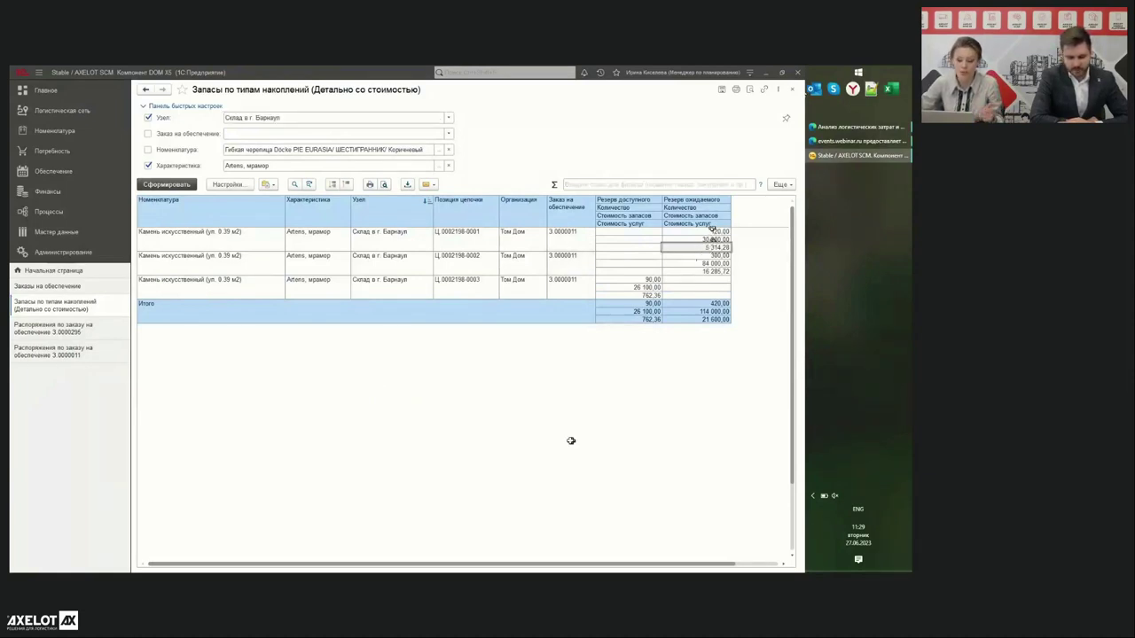
{"action": "left_click", "coordinate": [377, 382]}
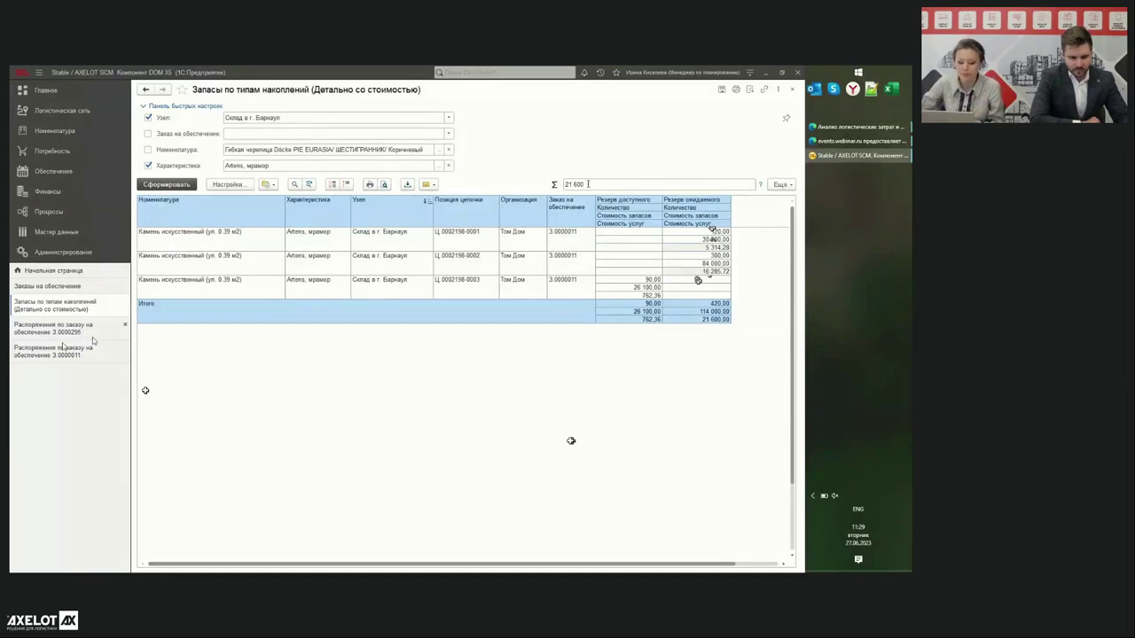
Step: Examine the service cost of the internal transfer in the sales order's распоряжения
{"action": "left_click", "coordinate": [64, 348]}
{"action": "left_click_drag", "start_coordinate": [380, 429], "coordinate": [672, 413]}
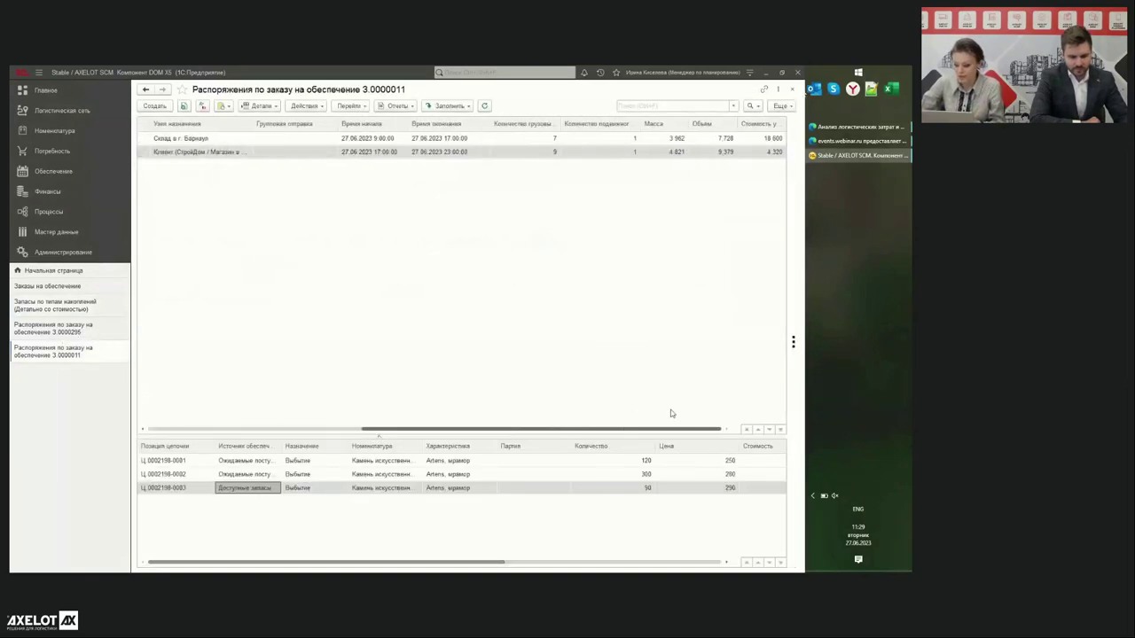
{"action": "left_click", "coordinate": [761, 139]}
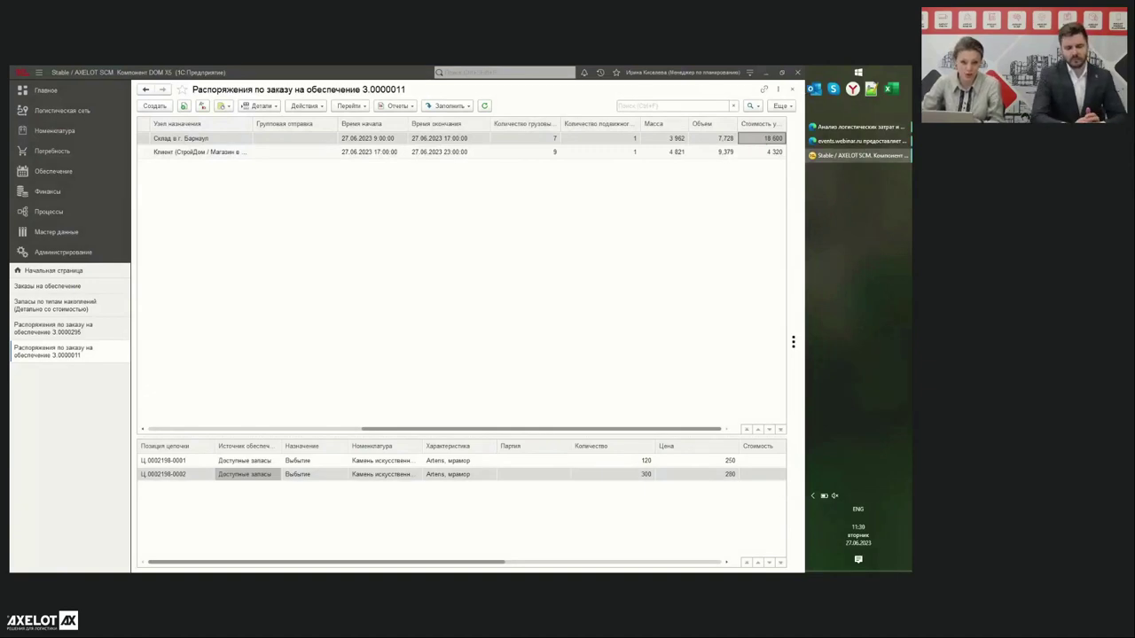
{"action": "left_click", "coordinate": [761, 139]}
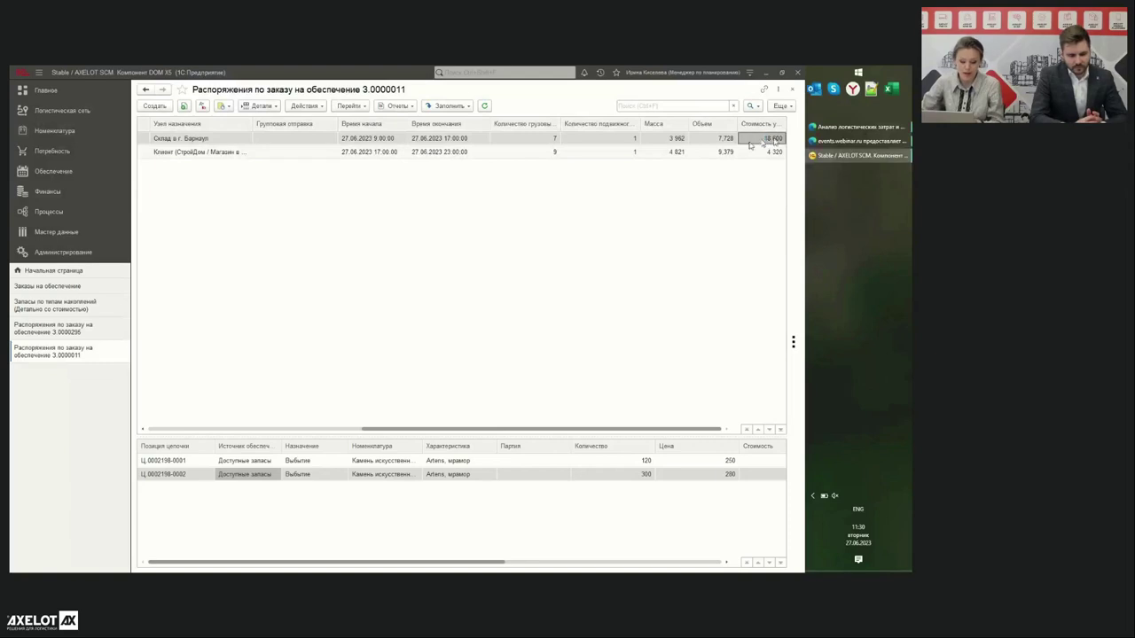
Step: Generate the stock report for Склад в г. Новосибирск and examine the service costs of the available reserve
{"action": "left_click", "coordinate": [39, 310]}
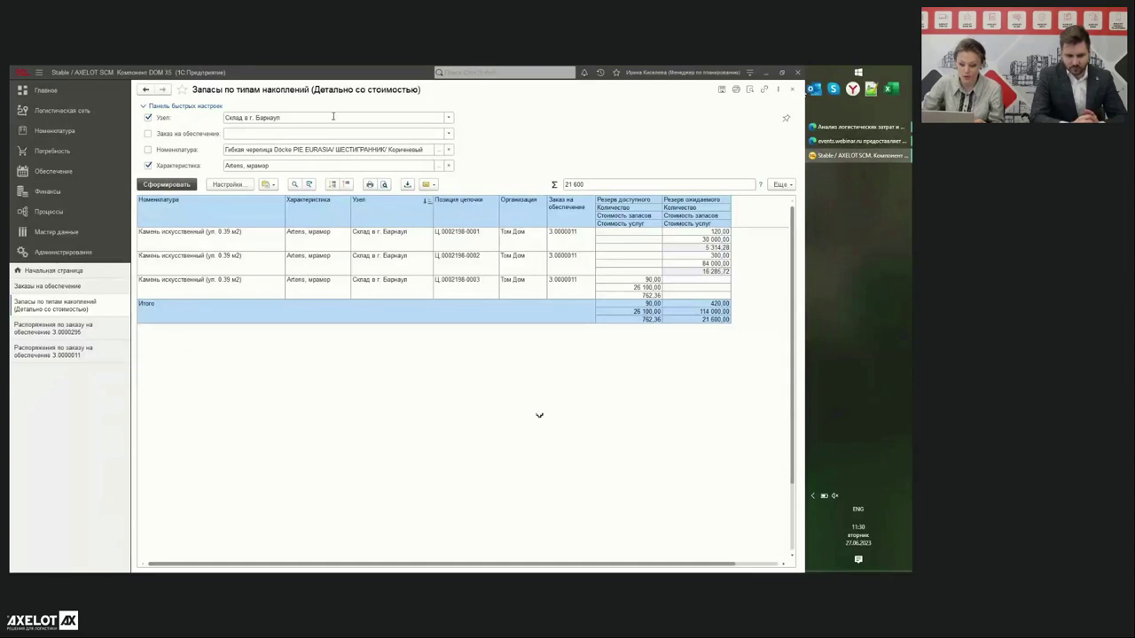
{"action": "left_click", "coordinate": [449, 117]}
{"action": "left_click", "coordinate": [265, 149]}
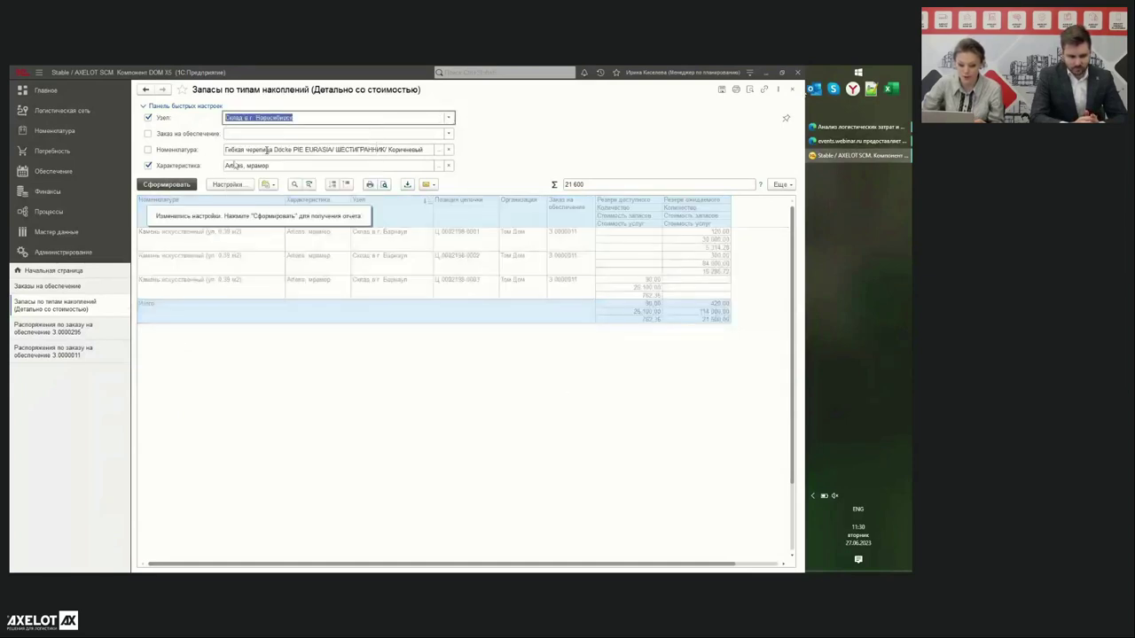
{"action": "left_click", "coordinate": [181, 188]}
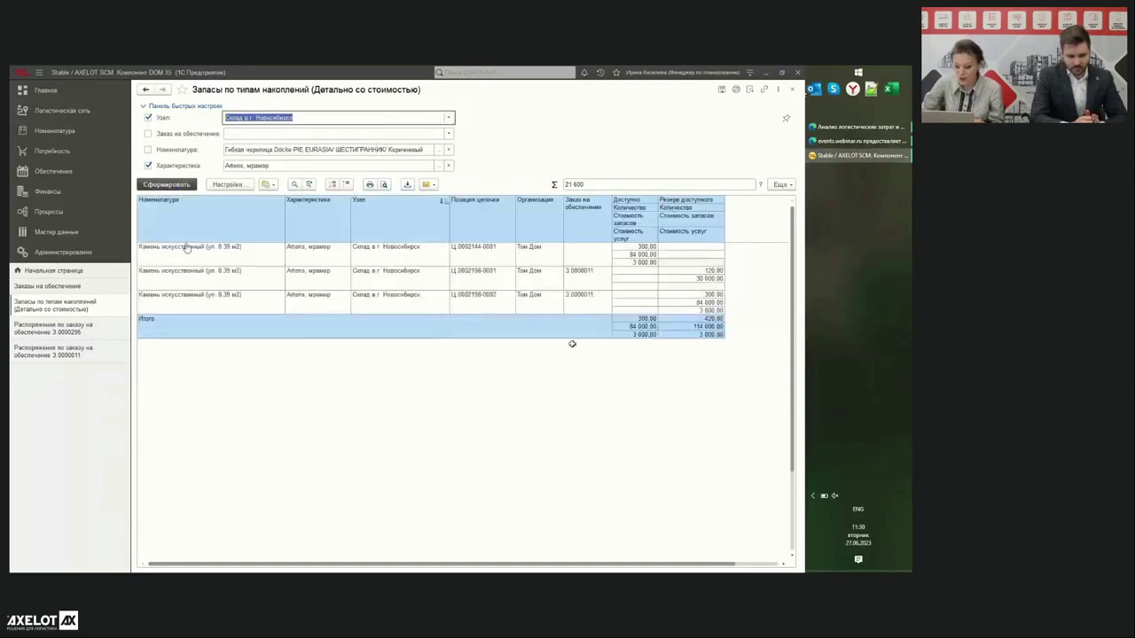
{"action": "left_click", "coordinate": [712, 310]}
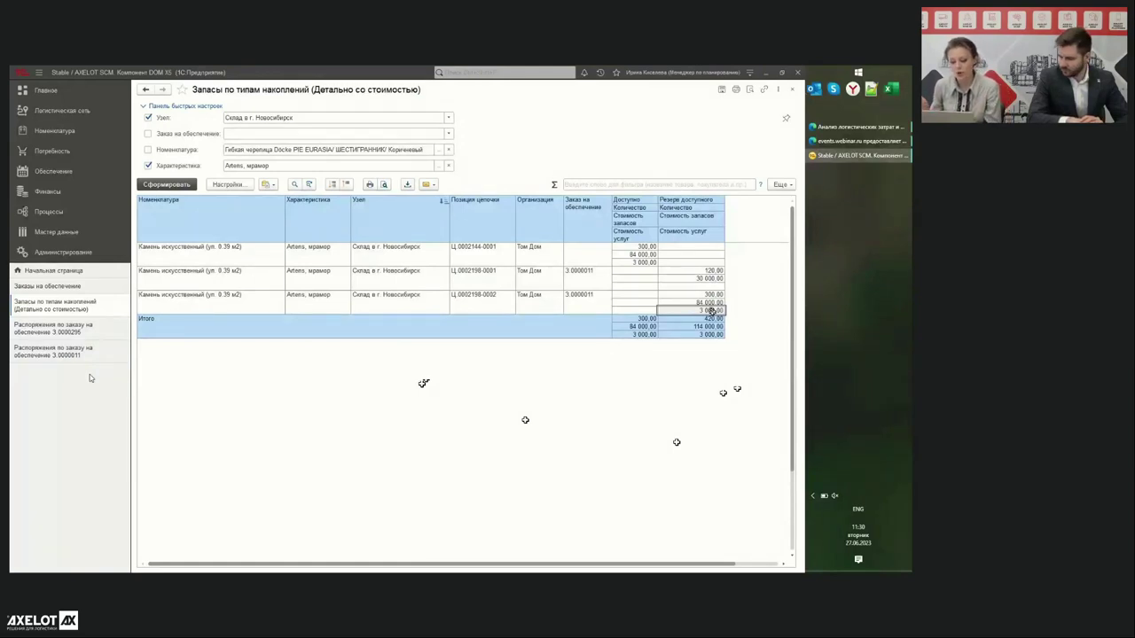
Step: Regenerate the stock report for Склад в г. Барнаул and total the service costs of the two expected reserve positions
{"action": "left_click", "coordinate": [449, 118]}
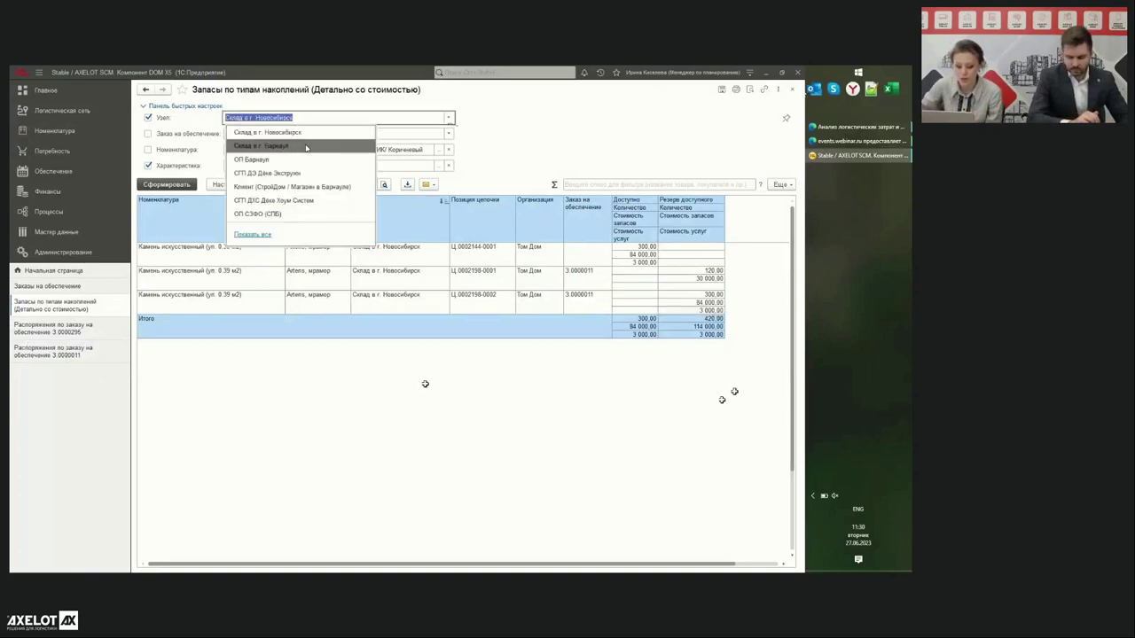
{"action": "left_click", "coordinate": [308, 147]}
{"action": "left_click", "coordinate": [167, 184]}
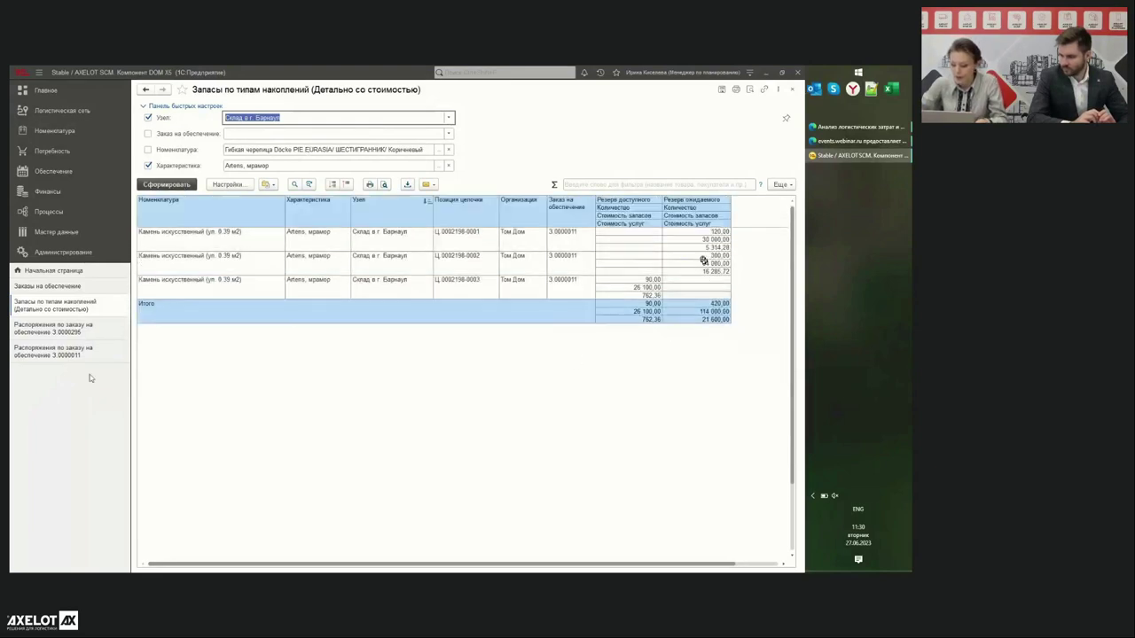
{"action": "left_click", "coordinate": [723, 248]}
{"action": "left_click", "coordinate": [714, 274], "text": "ctrl"}
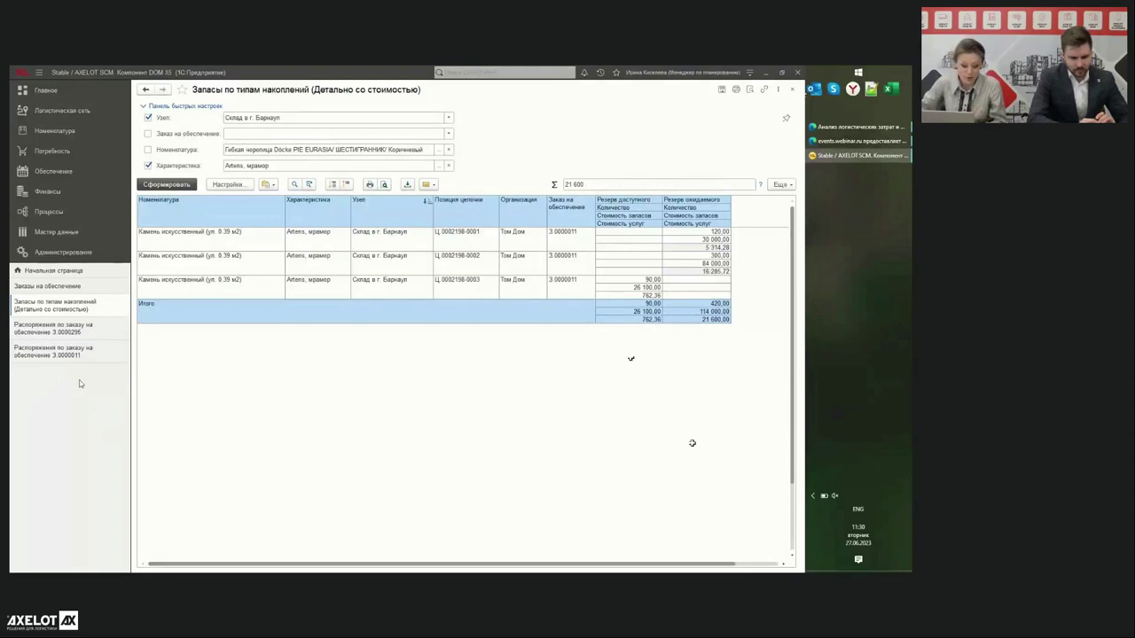
Step: Check the customer shipment's service cost in the sales order's распоряжения and the available reserve's service cost in the stock report
{"action": "left_click", "coordinate": [80, 353]}
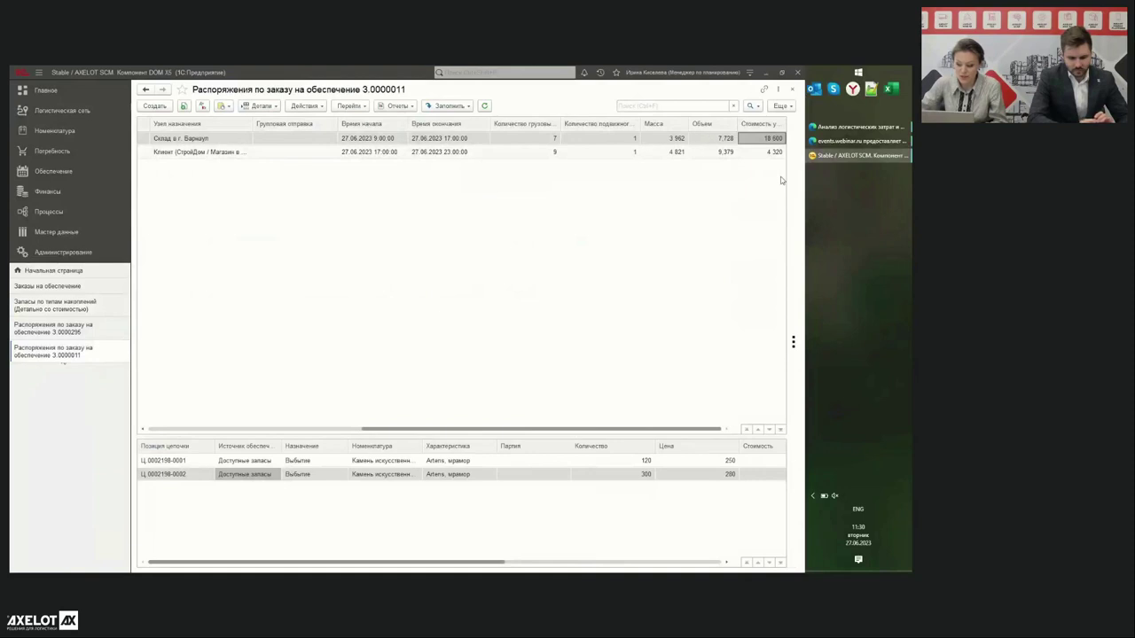
{"action": "left_click", "coordinate": [773, 153]}
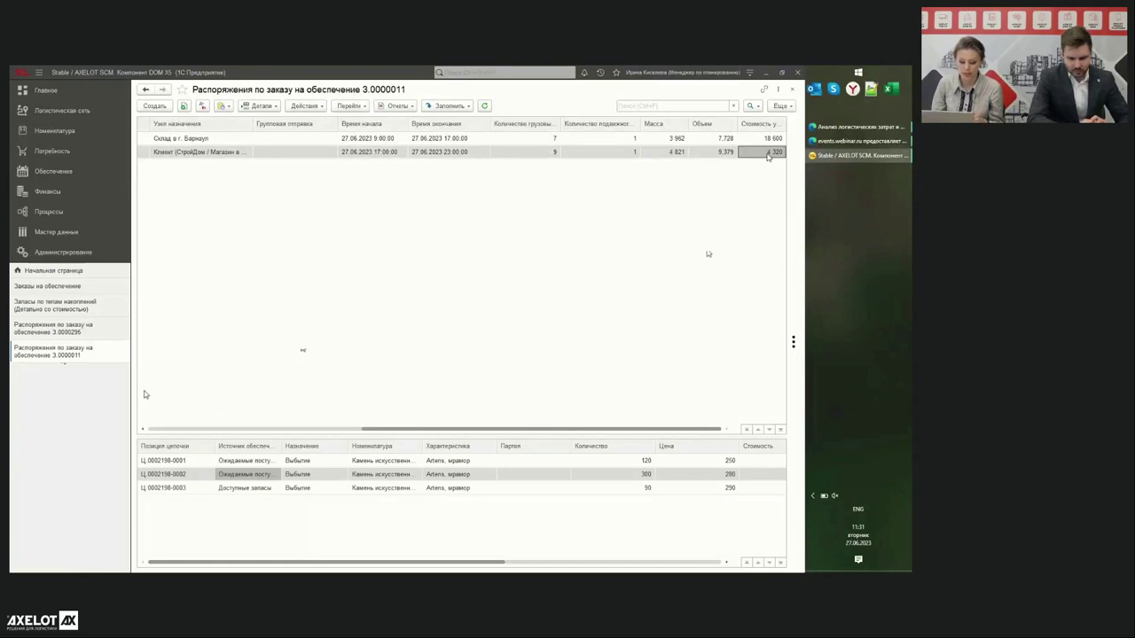
{"action": "left_click", "coordinate": [55, 330]}
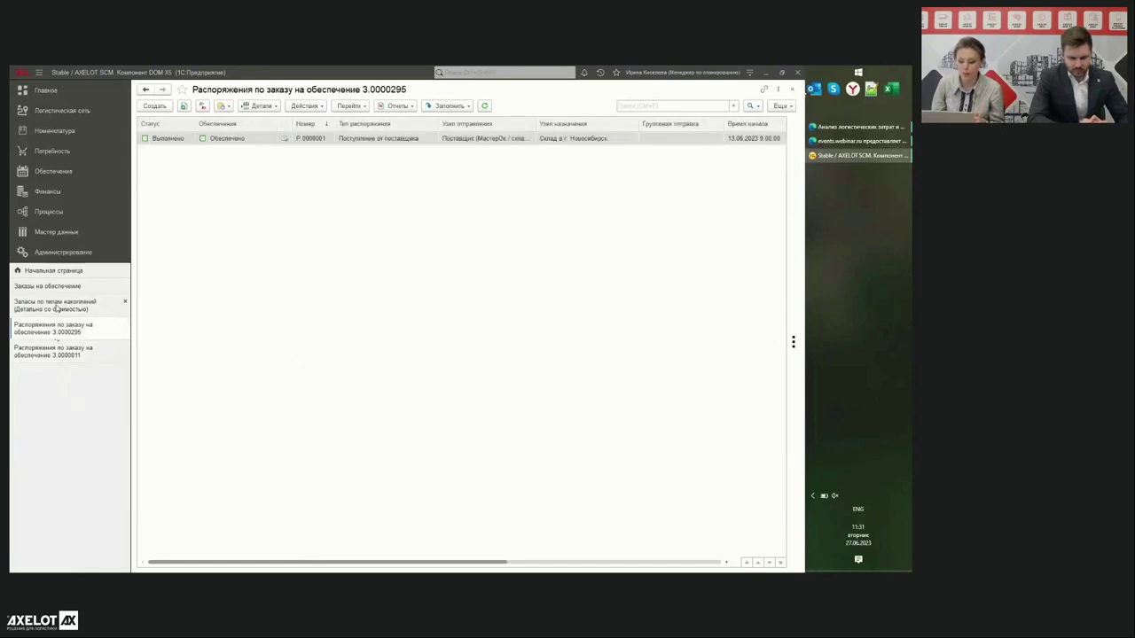
{"action": "left_click", "coordinate": [55, 305]}
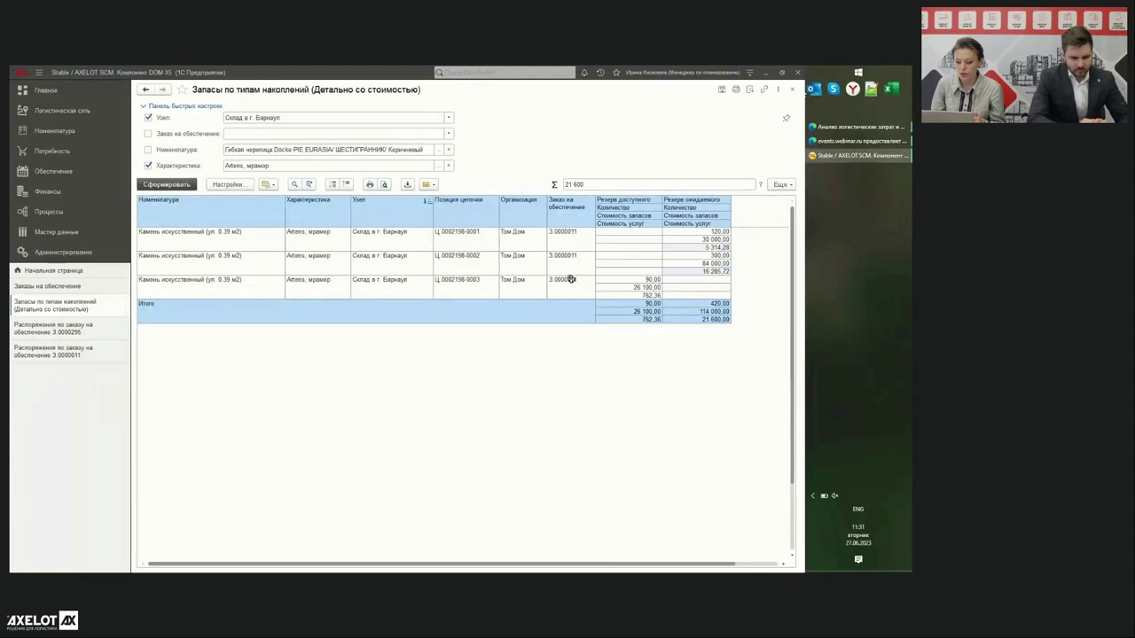
{"action": "left_click", "coordinate": [625, 294]}
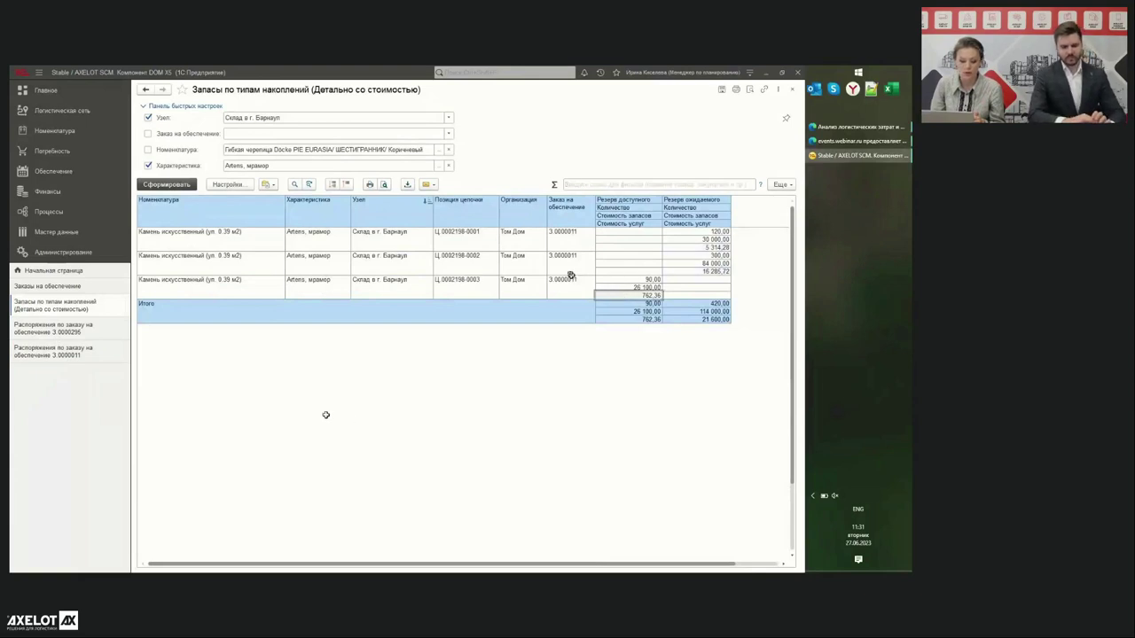
Step: Open the Отгрузка покупателю document, examine the current and accumulated service costs of its item positions, and close it
{"action": "left_click", "coordinate": [53, 351]}
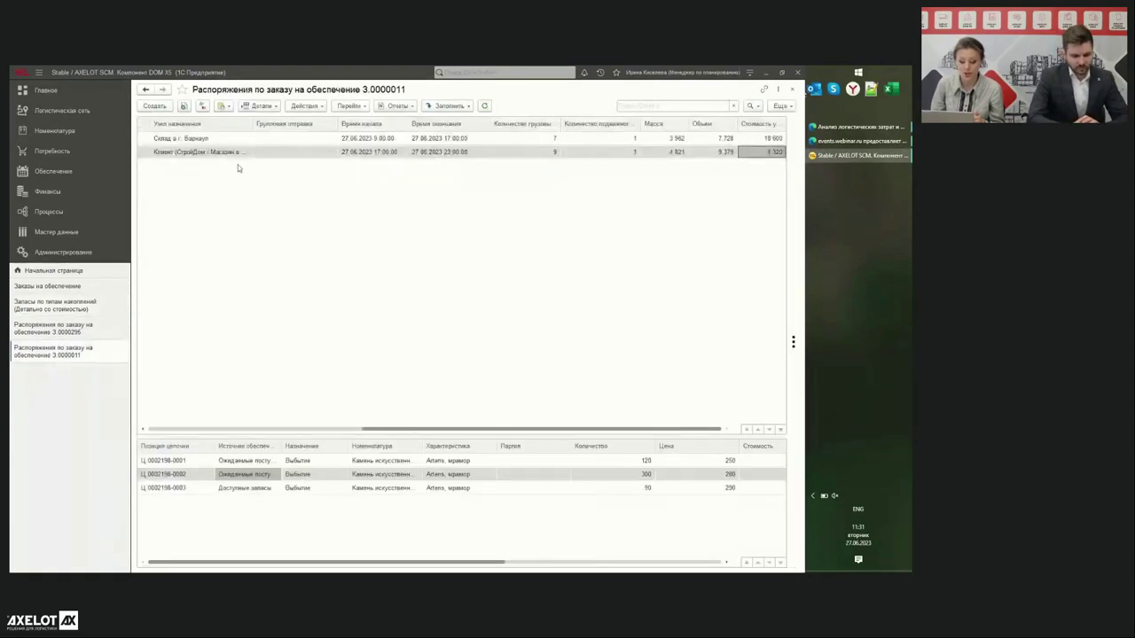
{"action": "double_click", "coordinate": [240, 155]}
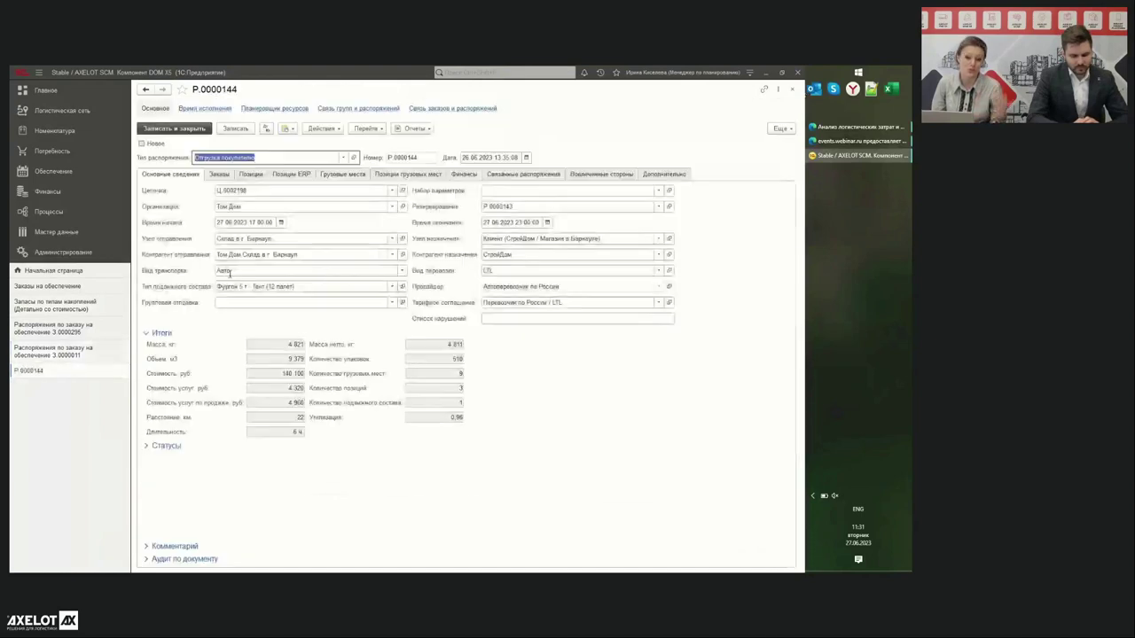
{"action": "left_click", "coordinate": [250, 175]}
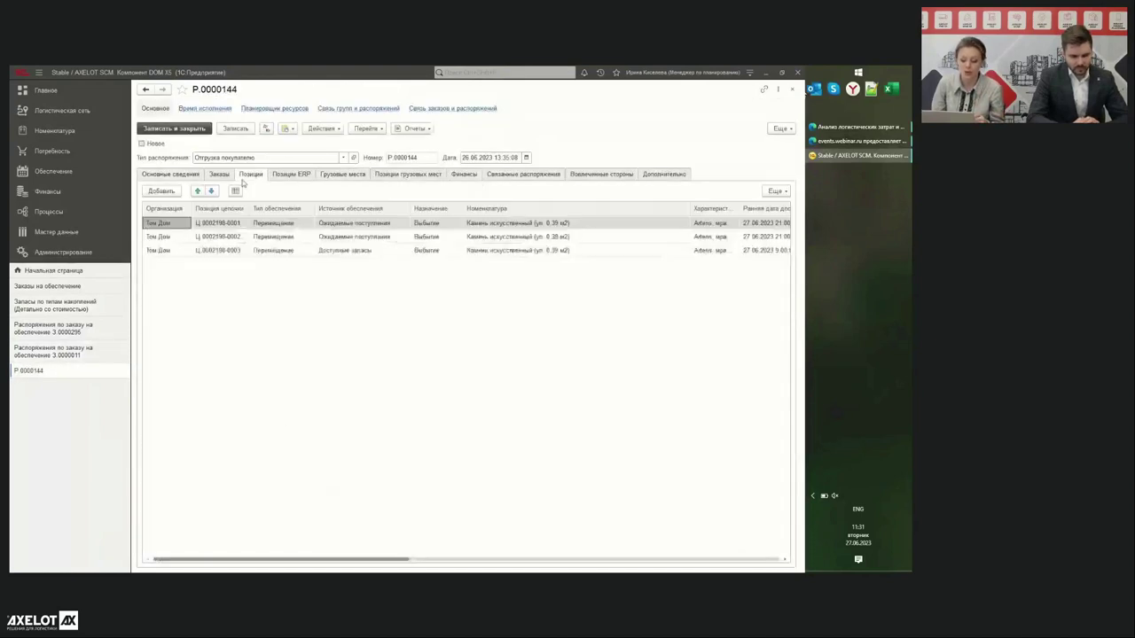
{"action": "left_click_drag", "start_coordinate": [373, 560], "coordinate": [748, 556]}
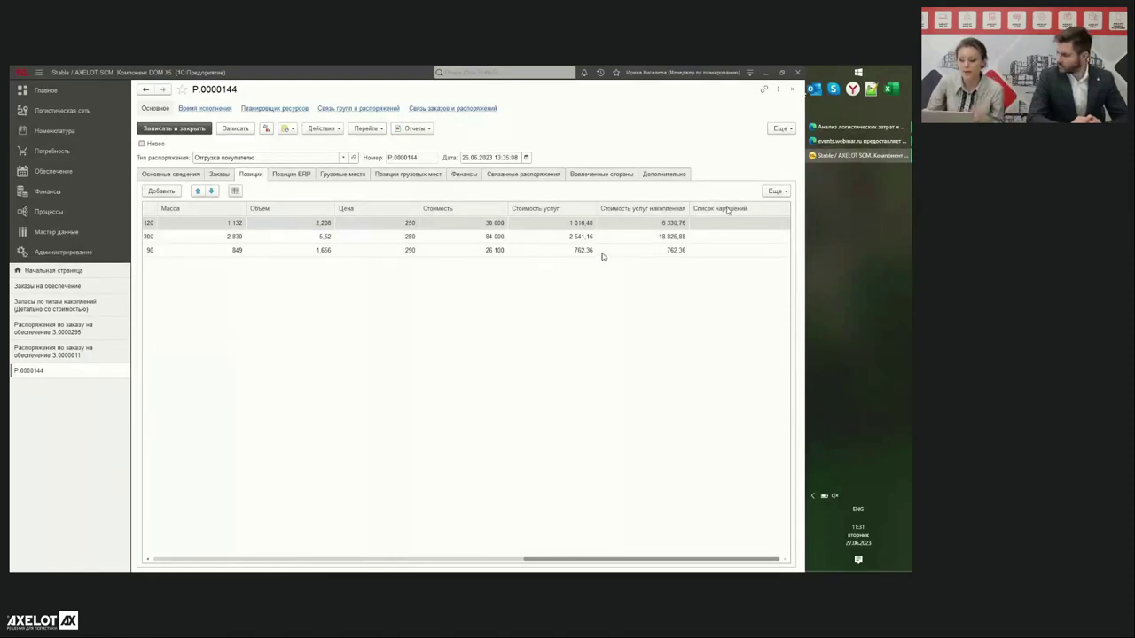
{"action": "left_click", "coordinate": [792, 90]}
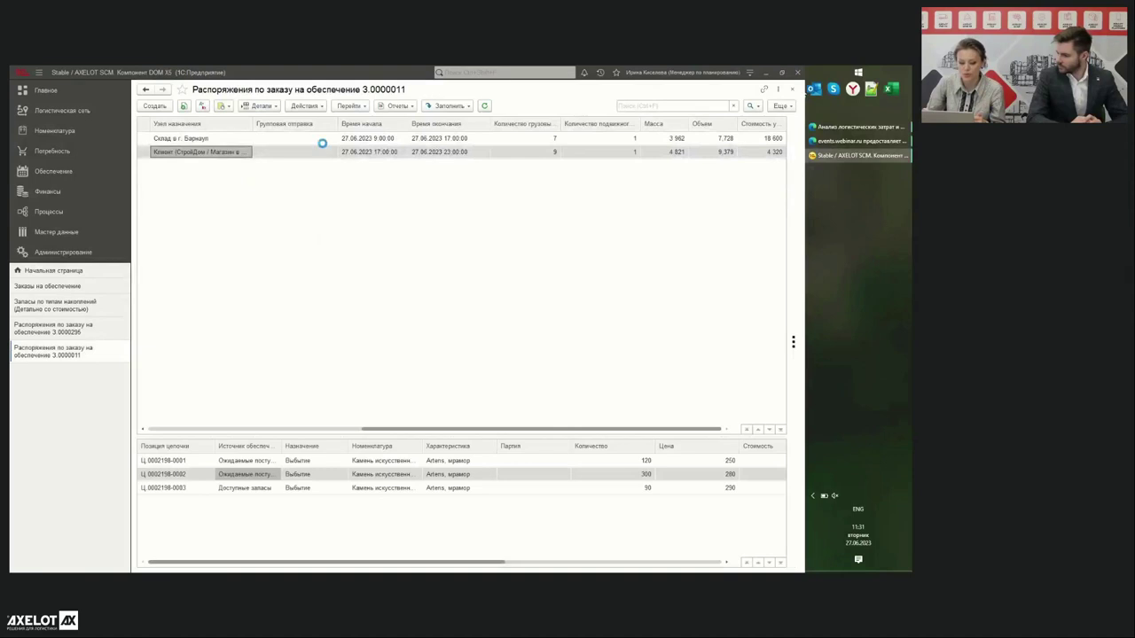
Step: Open the Внутреннее перемещение document and compare Стоимость услуг with Стоимость услуг накопленная for its item positions
{"action": "double_click", "coordinate": [321, 140]}
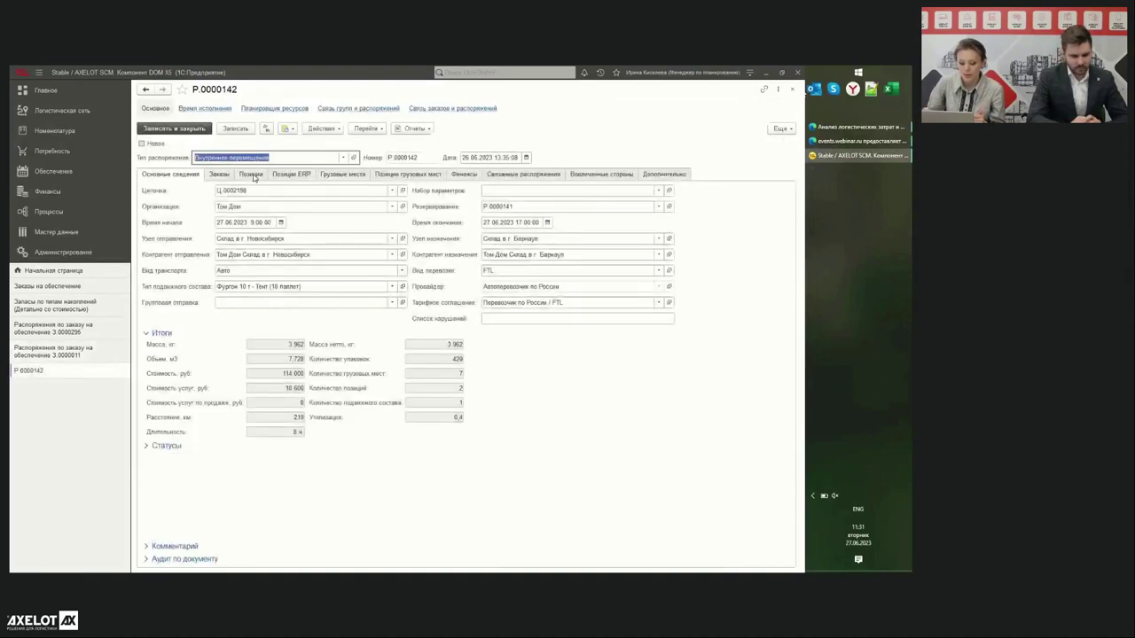
{"action": "left_click", "coordinate": [252, 175]}
{"action": "left_click_drag", "start_coordinate": [289, 560], "coordinate": [692, 552]}
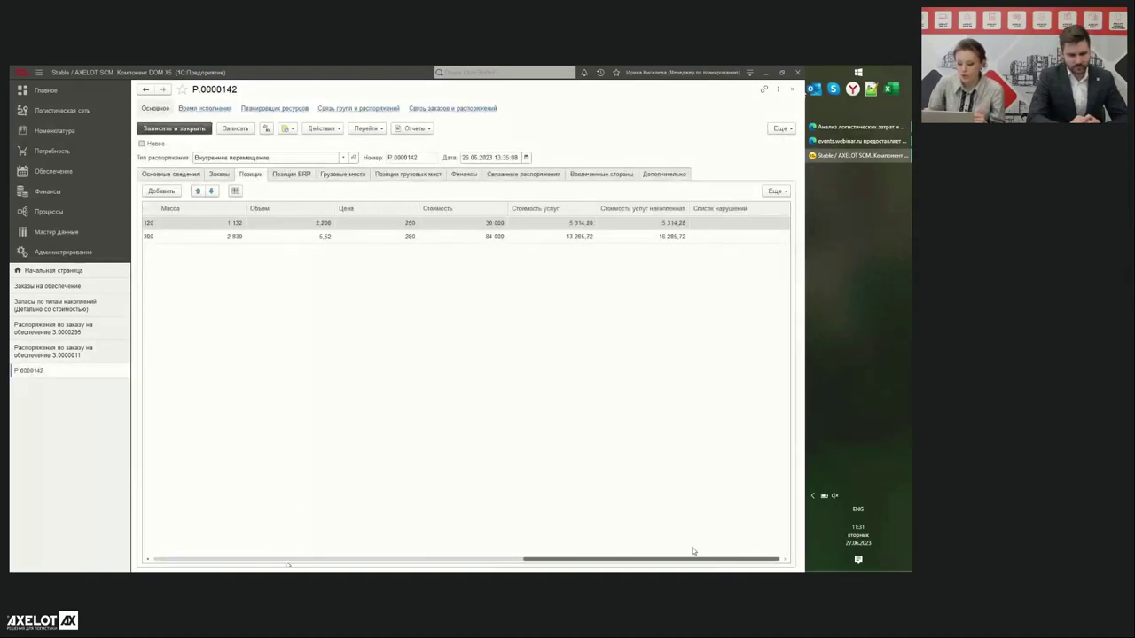
{"action": "left_click", "coordinate": [572, 225]}
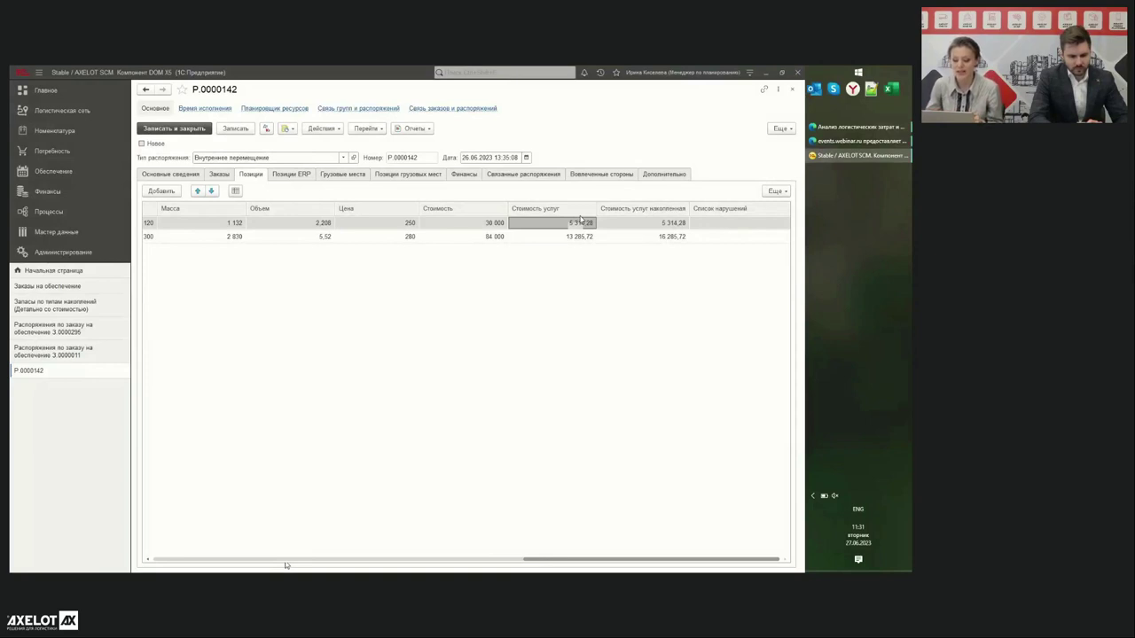
{"action": "left_click", "coordinate": [576, 242]}
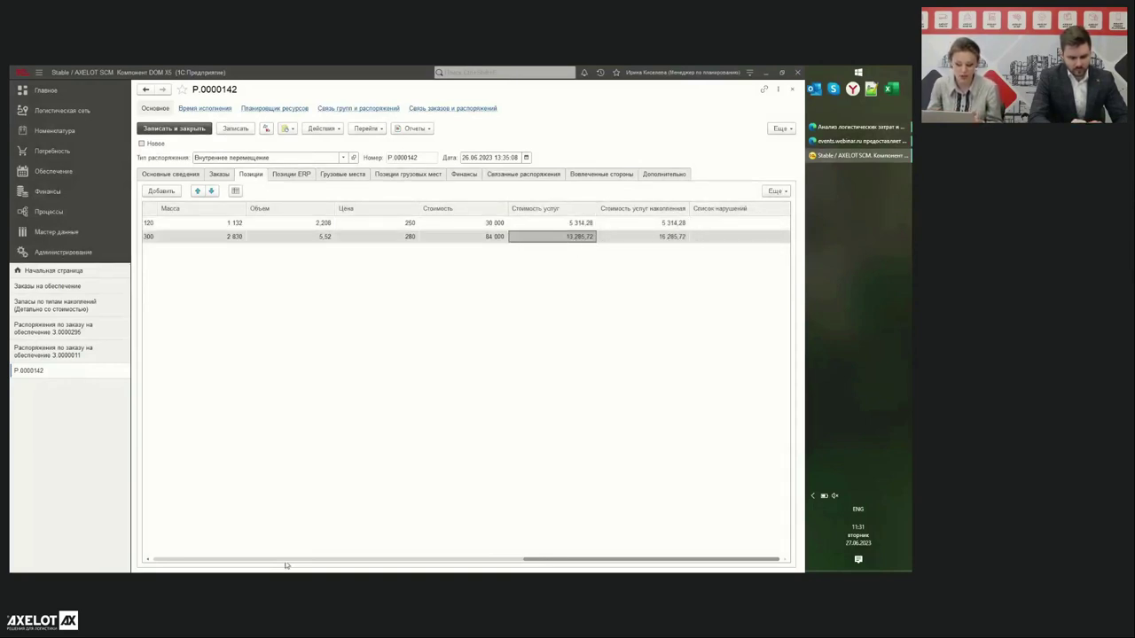
{"action": "left_click", "coordinate": [637, 238]}
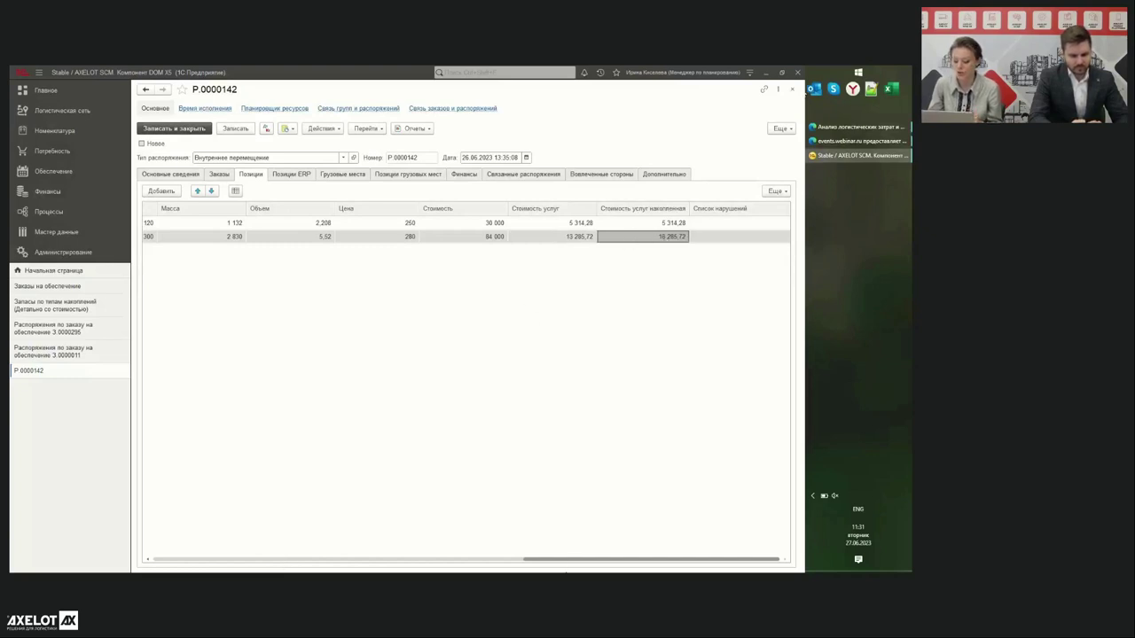
Step: Close the Внутреннее перемещение document and review the sales order's распоряжения from the status columns onward
{"action": "left_click_drag", "start_coordinate": [588, 559], "coordinate": [236, 533]}
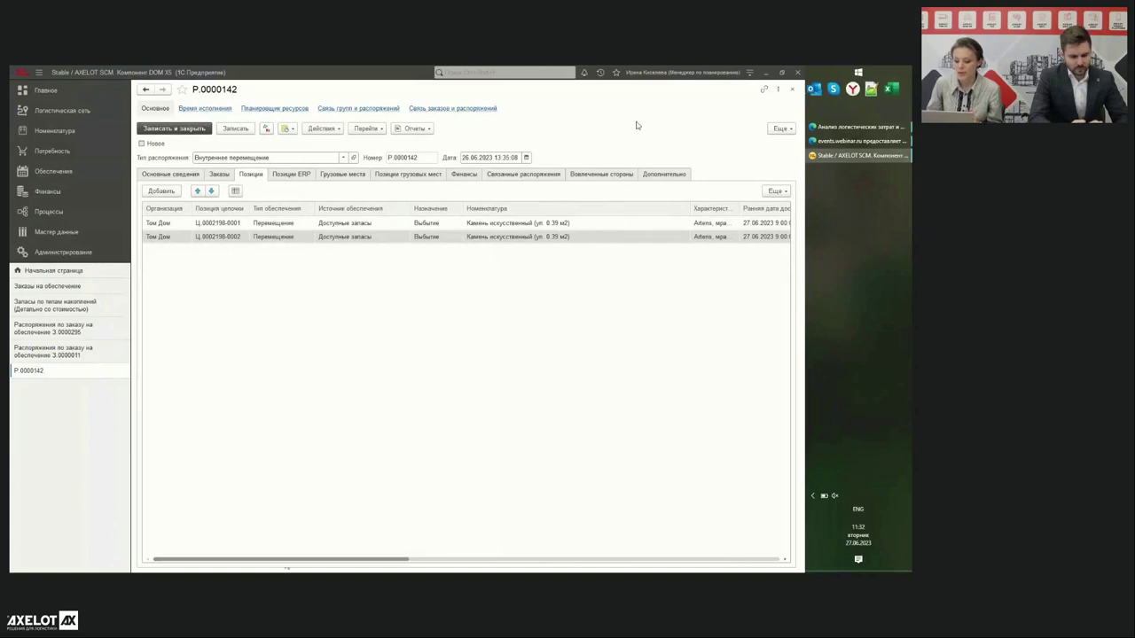
{"action": "left_click", "coordinate": [792, 90]}
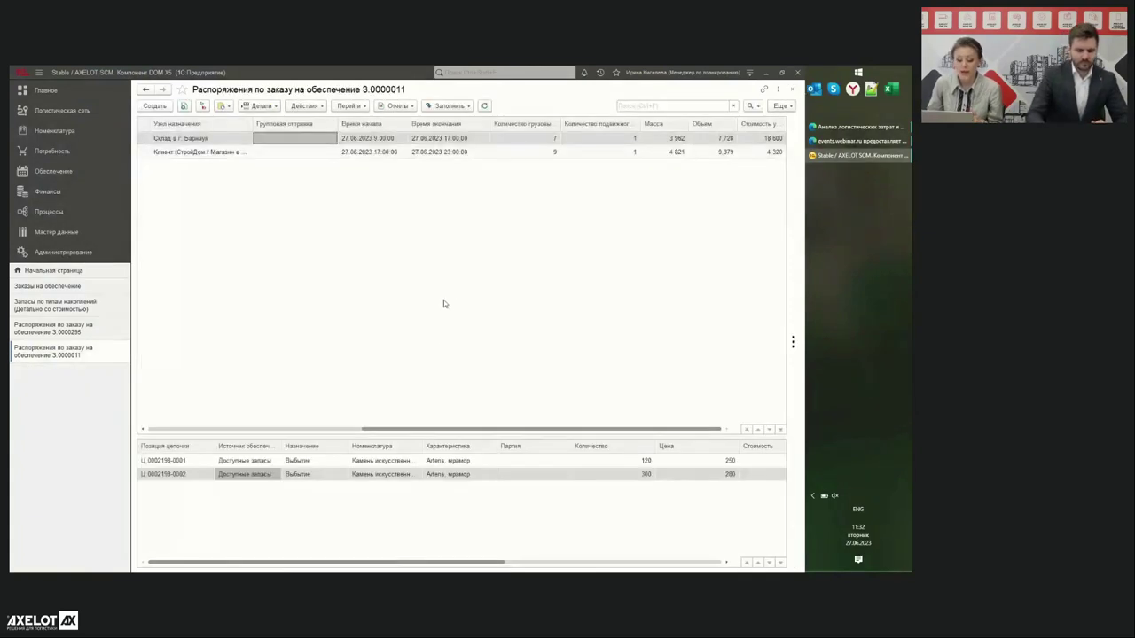
{"action": "left_click_drag", "start_coordinate": [455, 434], "coordinate": [221, 430]}
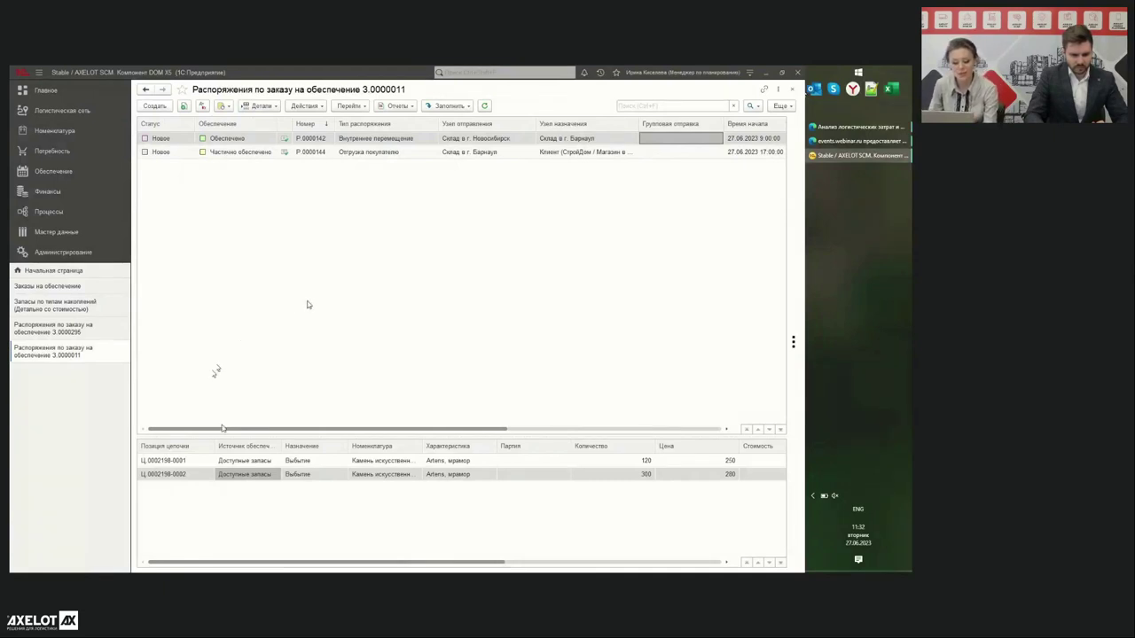
Step: Generate the Маржинальность по заказам report for the Заказ на продажу от покупателя in the Заказы на обеспечение list
{"action": "left_click", "coordinate": [68, 289]}
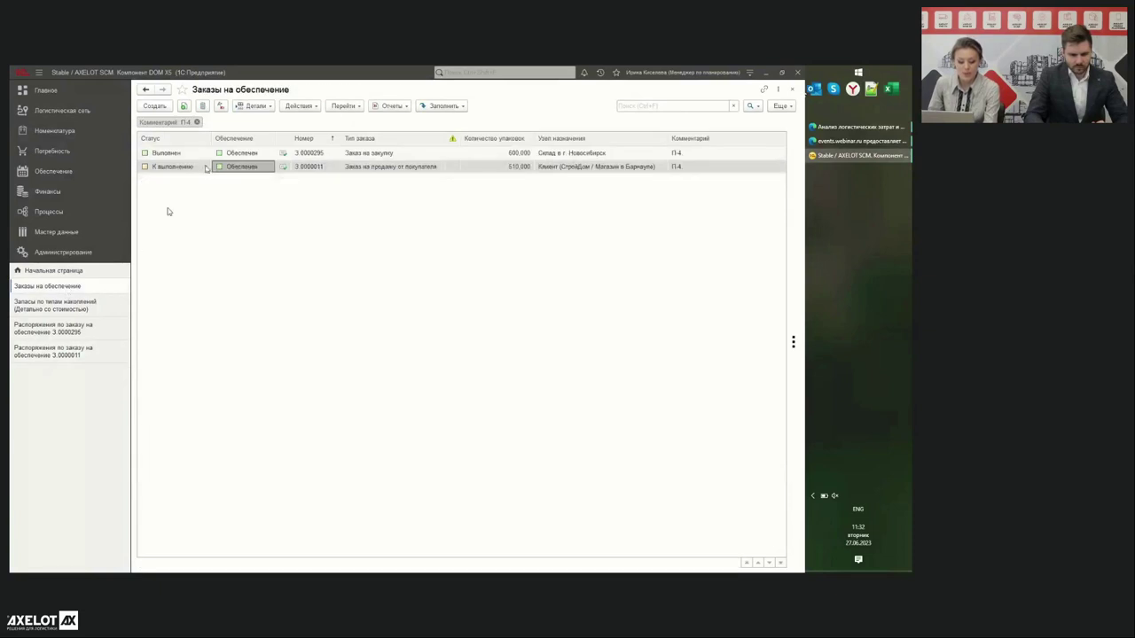
{"action": "left_click", "coordinate": [383, 157]}
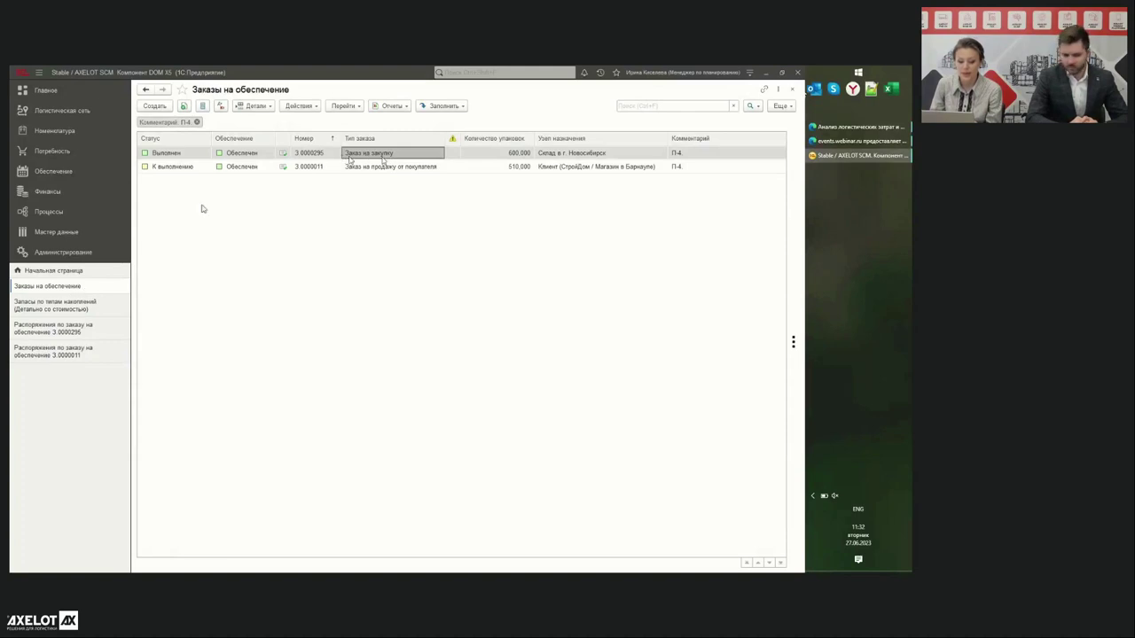
{"action": "left_click", "coordinate": [187, 168]}
{"action": "left_click", "coordinate": [390, 106]}
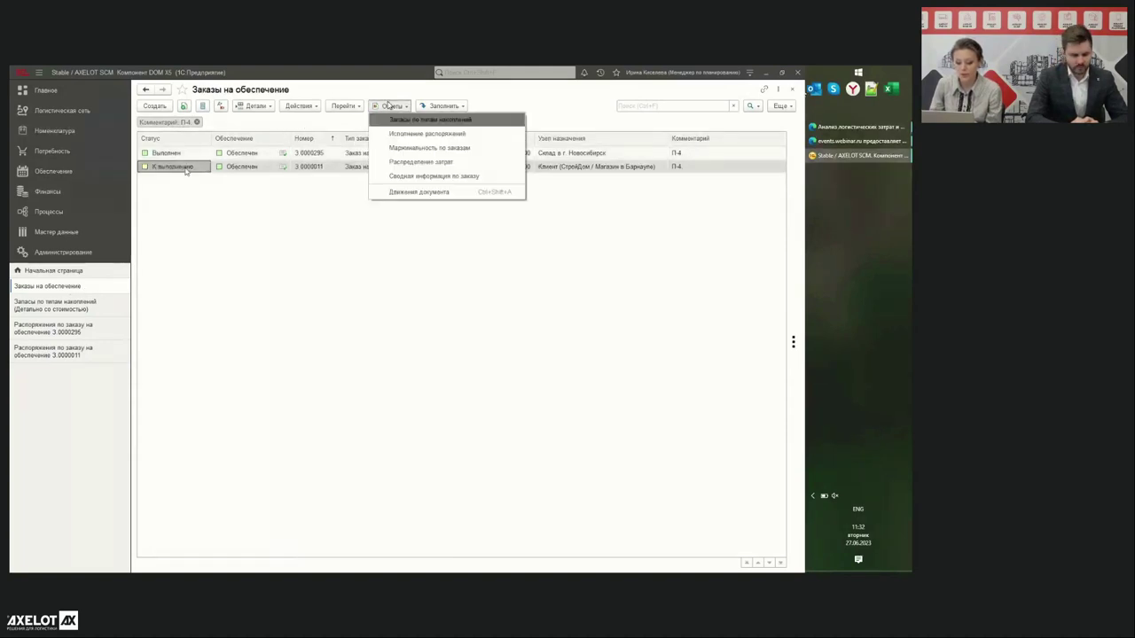
{"action": "left_click", "coordinate": [419, 149]}
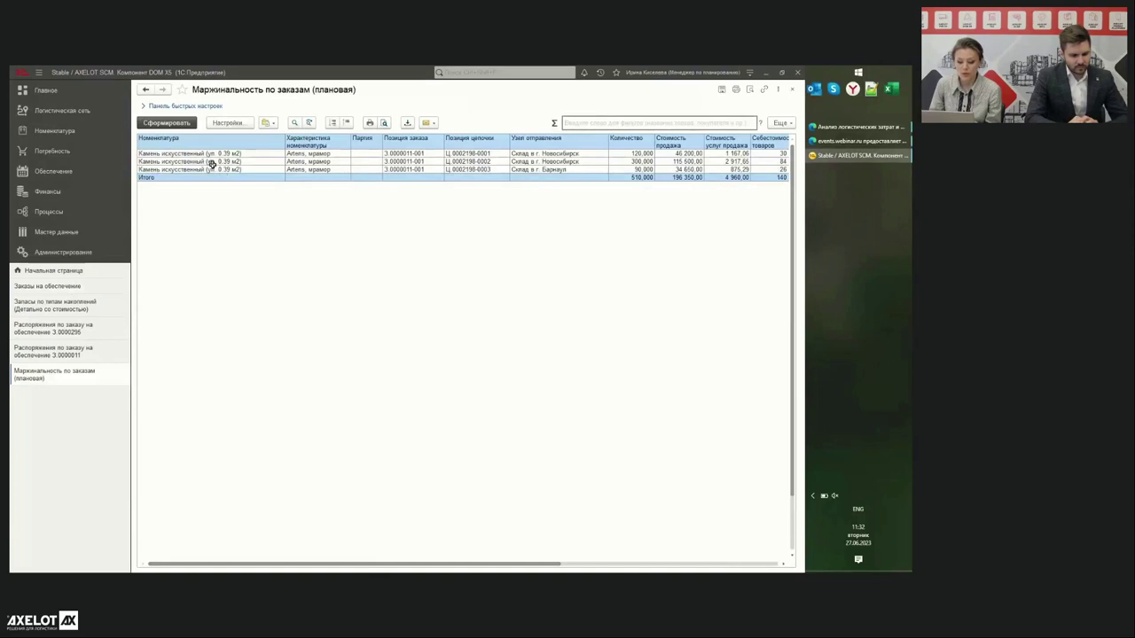
Step: Examine the quantities, sale and logistics costs, and margin of each supply chain position in the planned margin report
{"action": "left_click", "coordinate": [628, 155]}
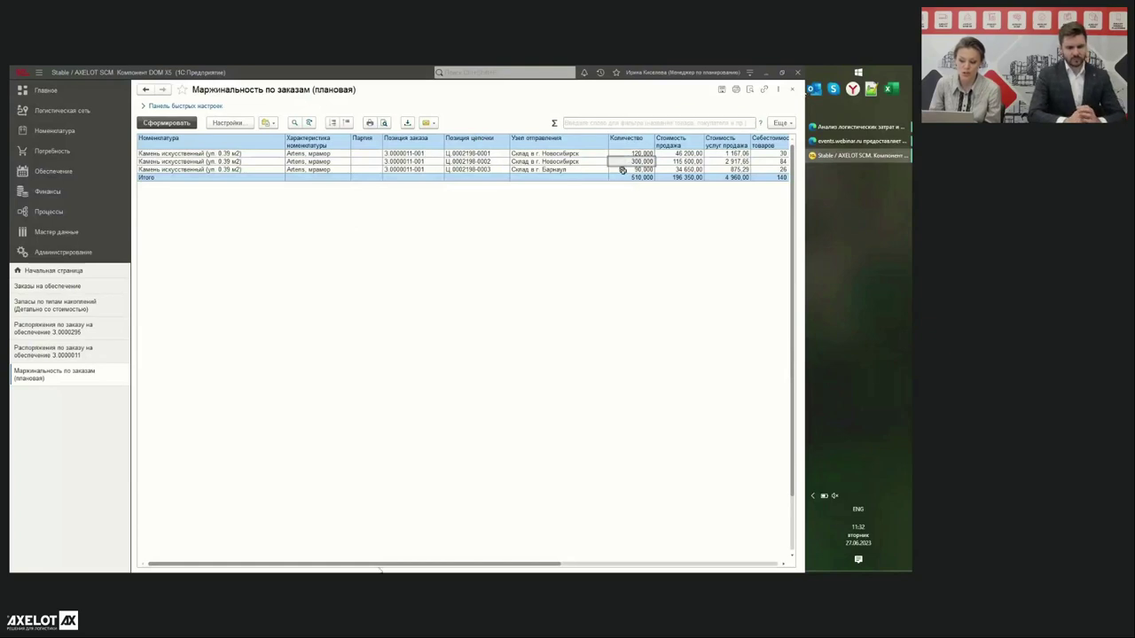
{"action": "scroll", "coordinate": [399, 565], "scroll_direction": "right", "scroll_amount": 3}
{"action": "scroll", "coordinate": [506, 569], "scroll_direction": "right", "scroll_amount": 2}
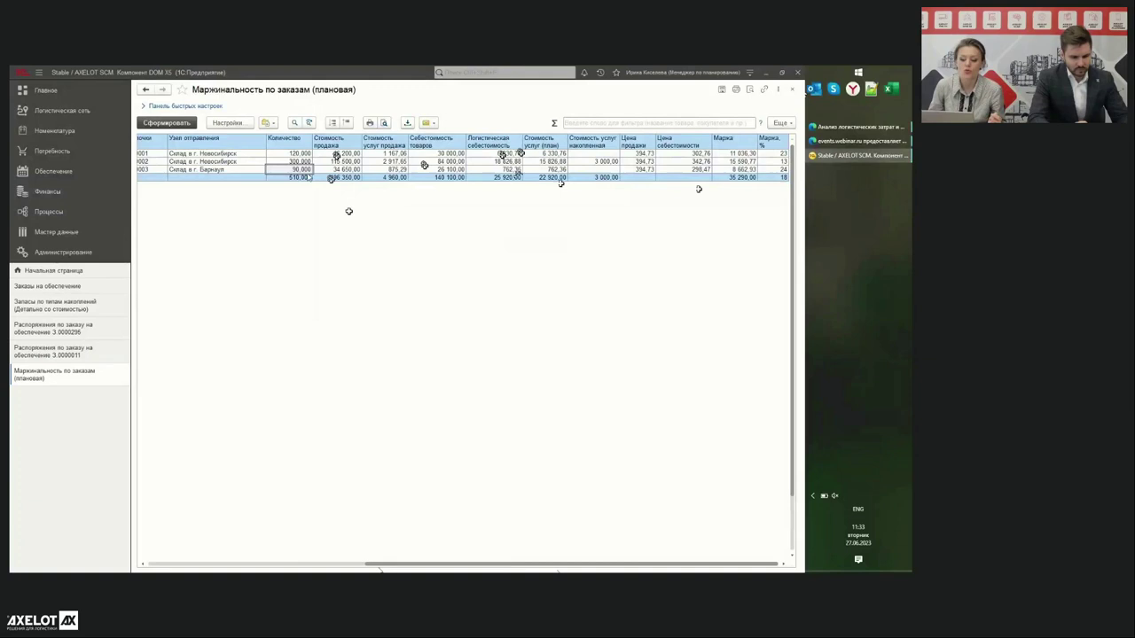
Step: Open the Отгрузка покупателю document from the sales order's распоряжения and check the Доставка service's sale cost in its finances
{"action": "left_click", "coordinate": [35, 355]}
{"action": "double_click", "coordinate": [240, 157]}
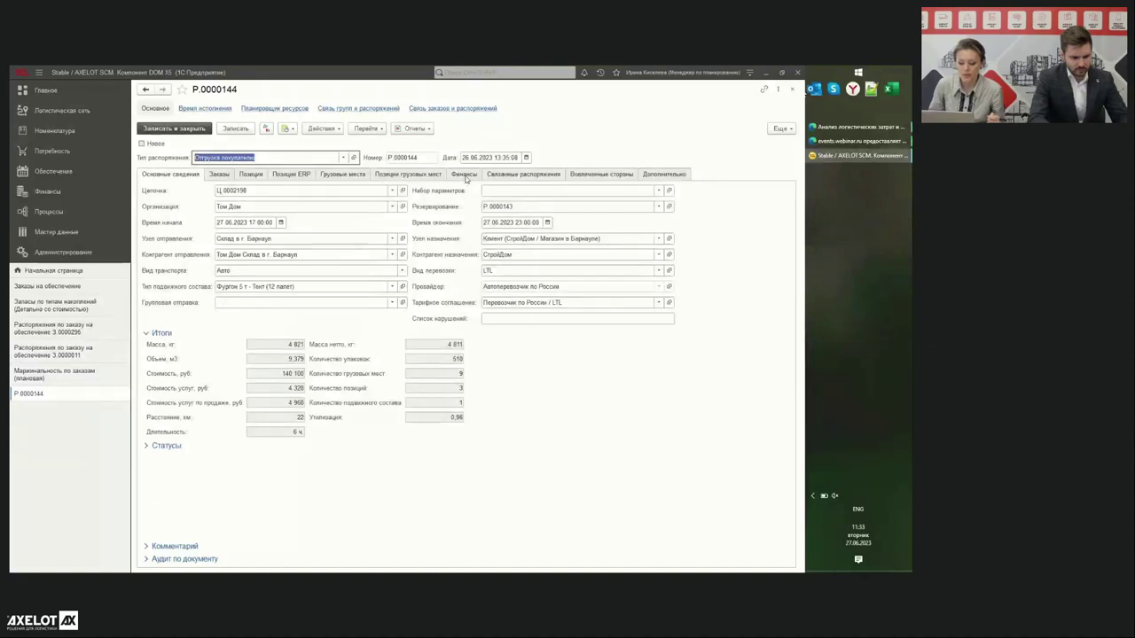
{"action": "left_click", "coordinate": [463, 174]}
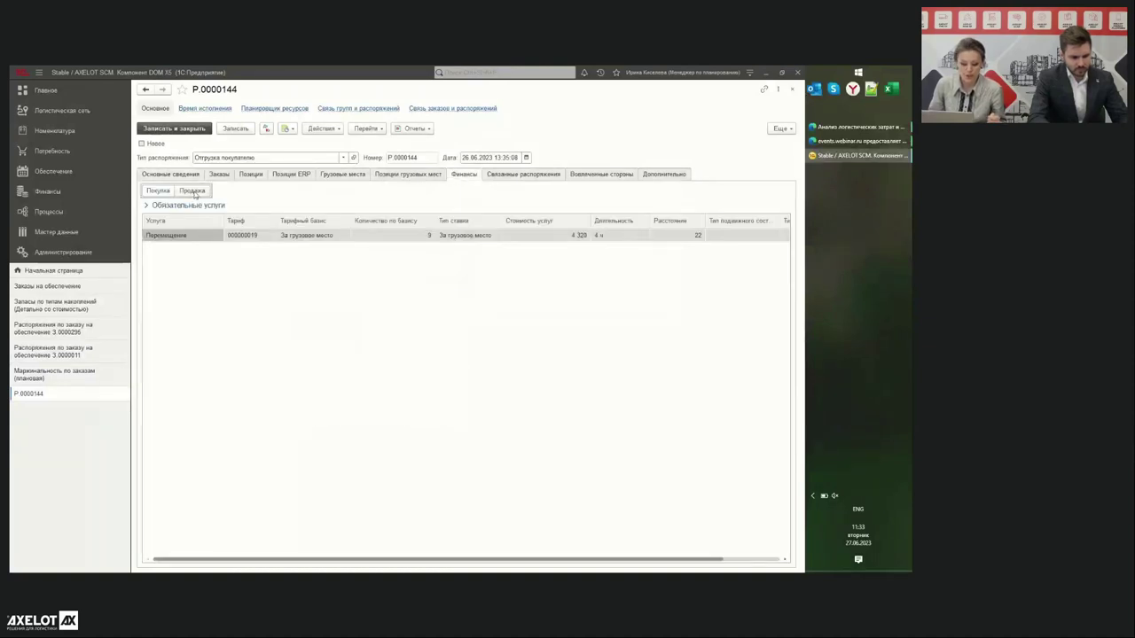
{"action": "left_click", "coordinate": [192, 191]}
{"action": "left_click", "coordinate": [170, 239]}
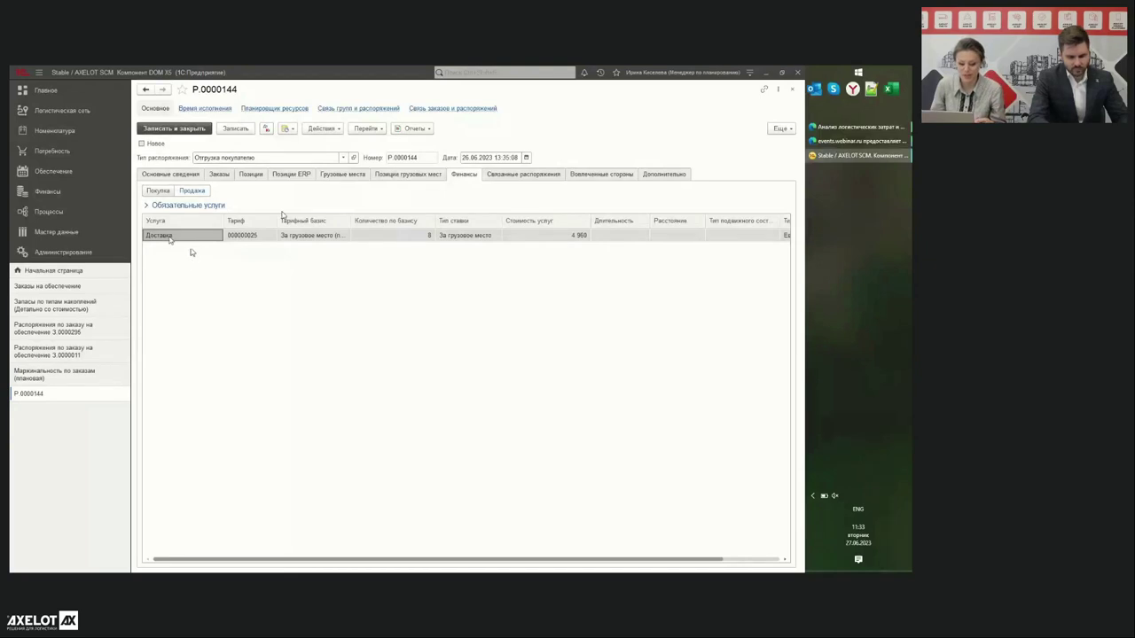
{"action": "left_click", "coordinate": [550, 236]}
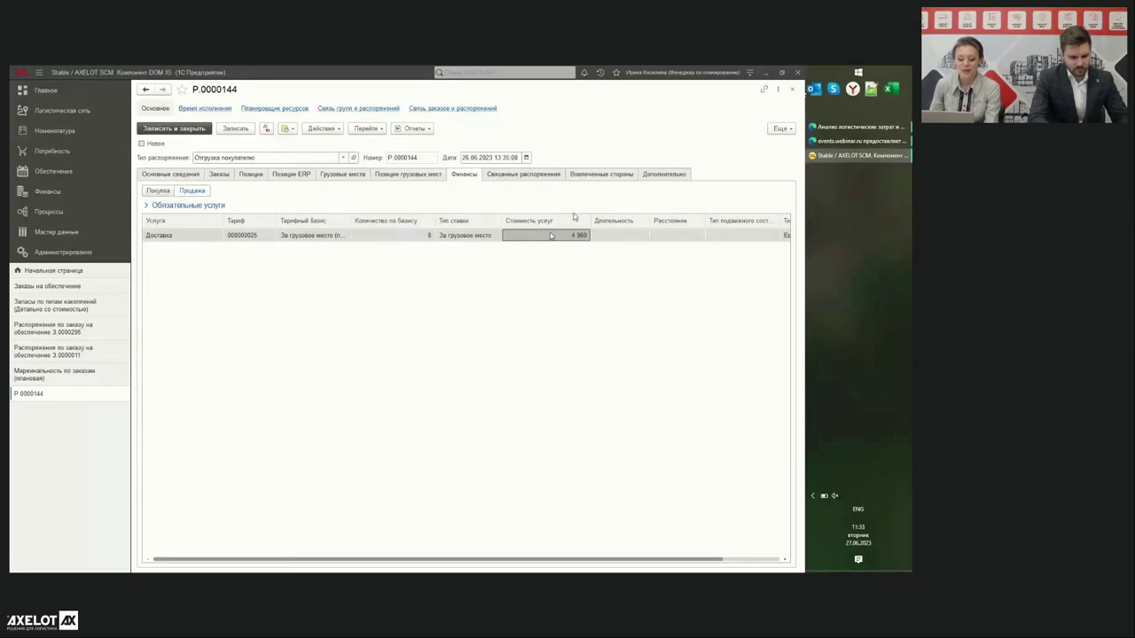
Step: Compare the margin report with the shipment's sale service cost, close the shipment document and return to Заказы на обеспечение
{"action": "left_click", "coordinate": [37, 378]}
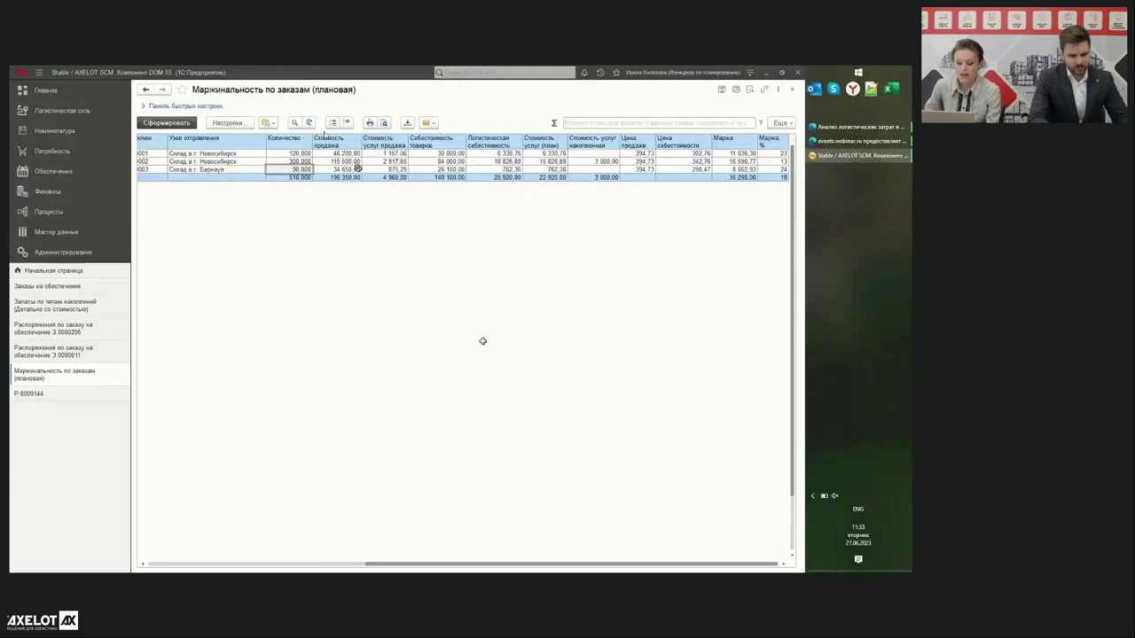
{"action": "left_click", "coordinate": [59, 394]}
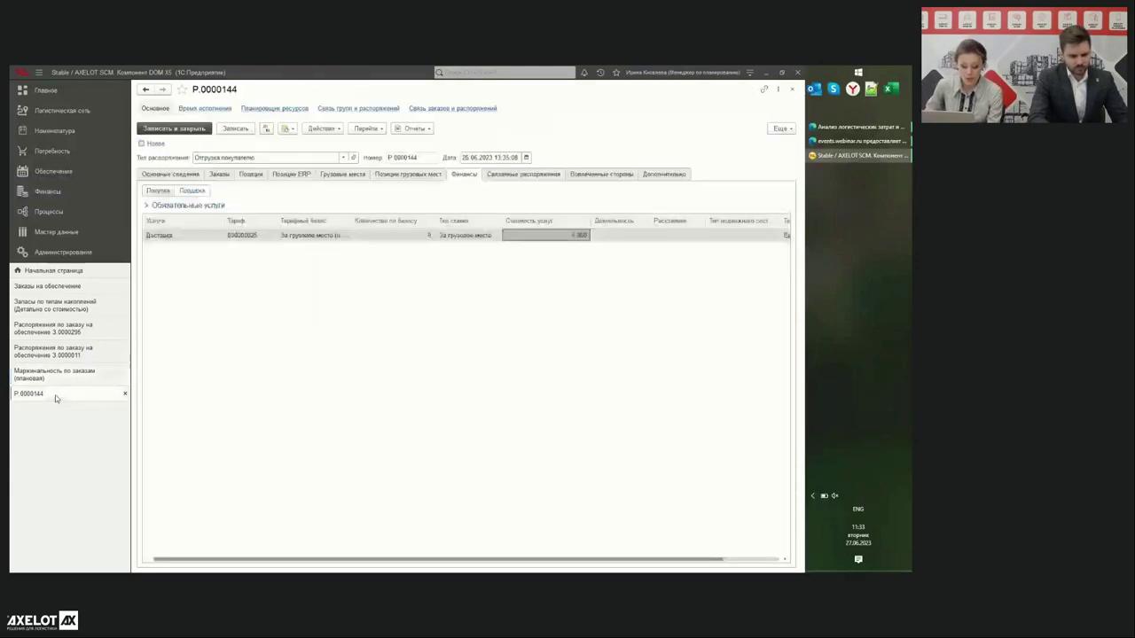
{"action": "left_click", "coordinate": [125, 394]}
{"action": "left_click", "coordinate": [62, 288]}
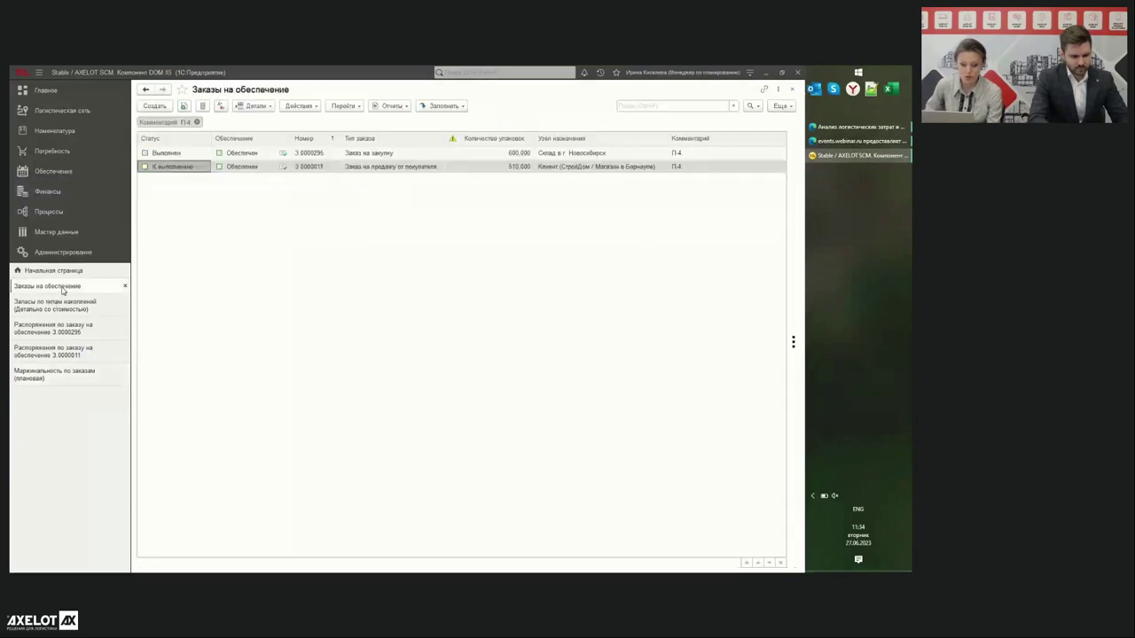